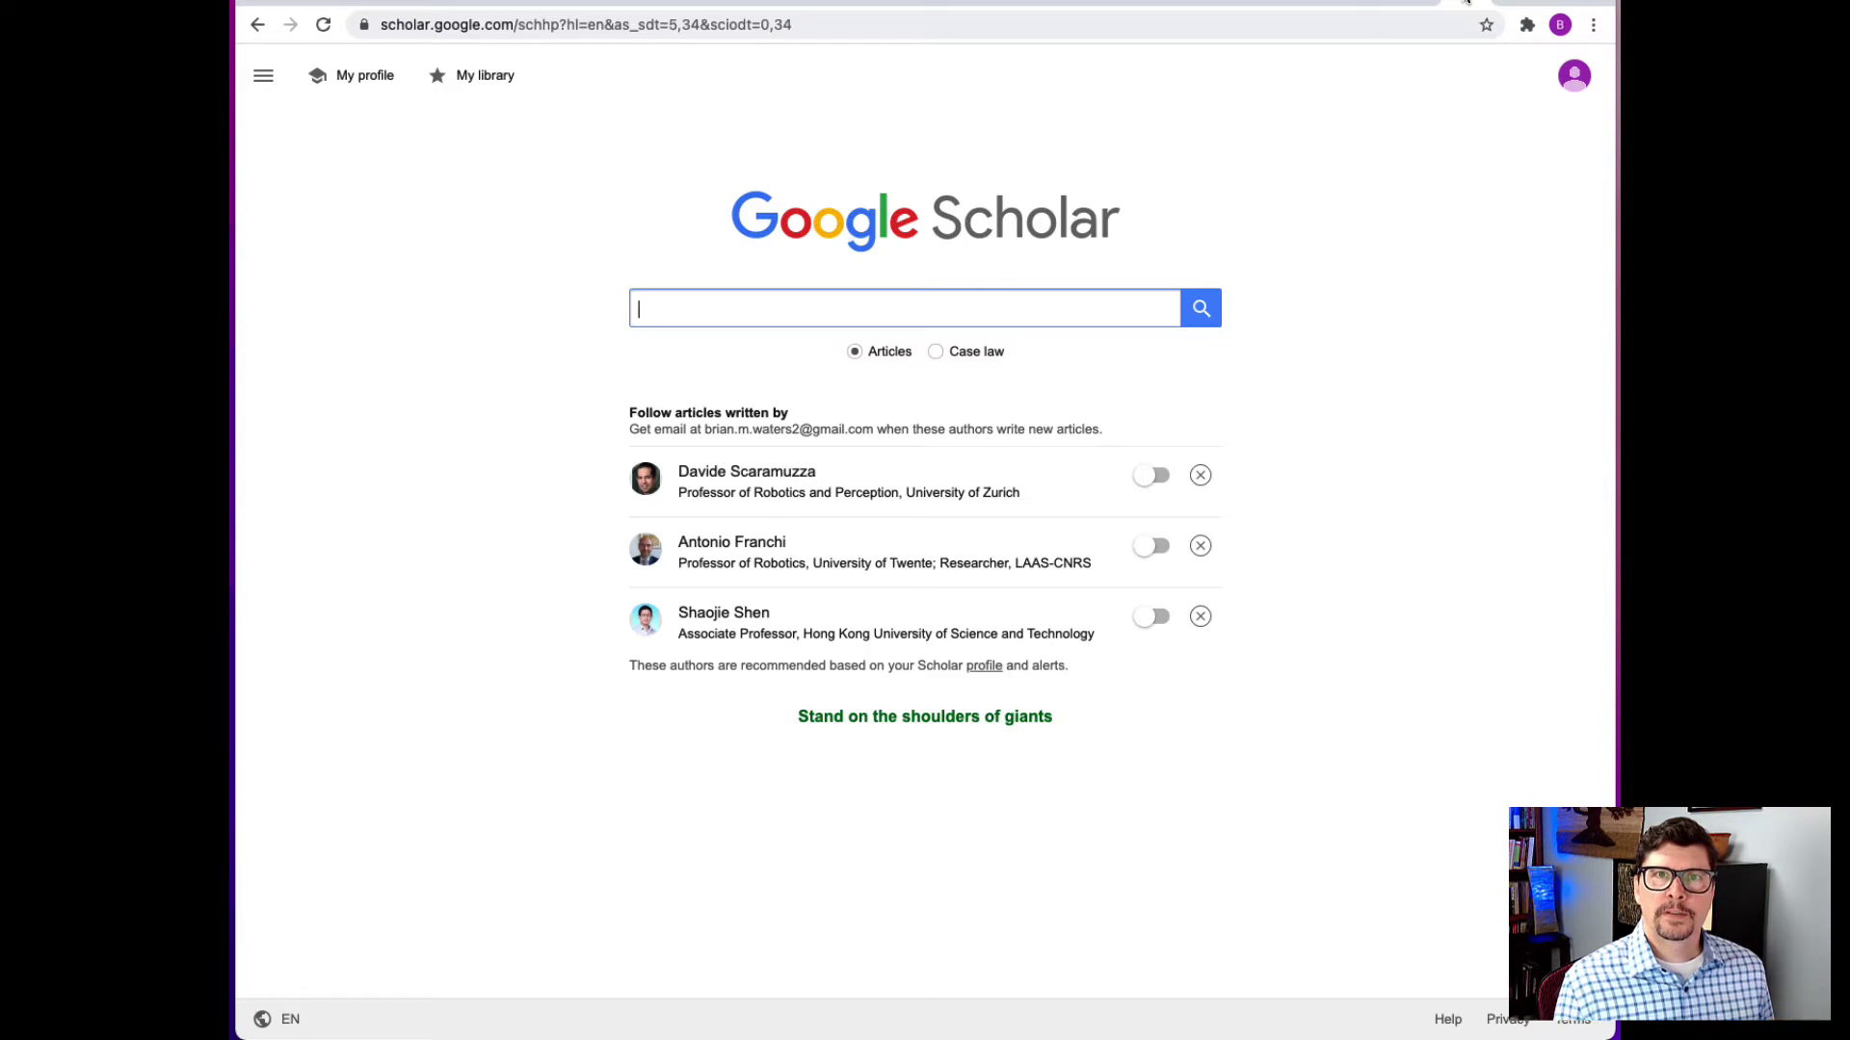
Search Scholar for the pasted Arabidopsis Yellow Stripe-Like1 and Yellow Stripe-Like3 paper title.
key("ctrl+v")
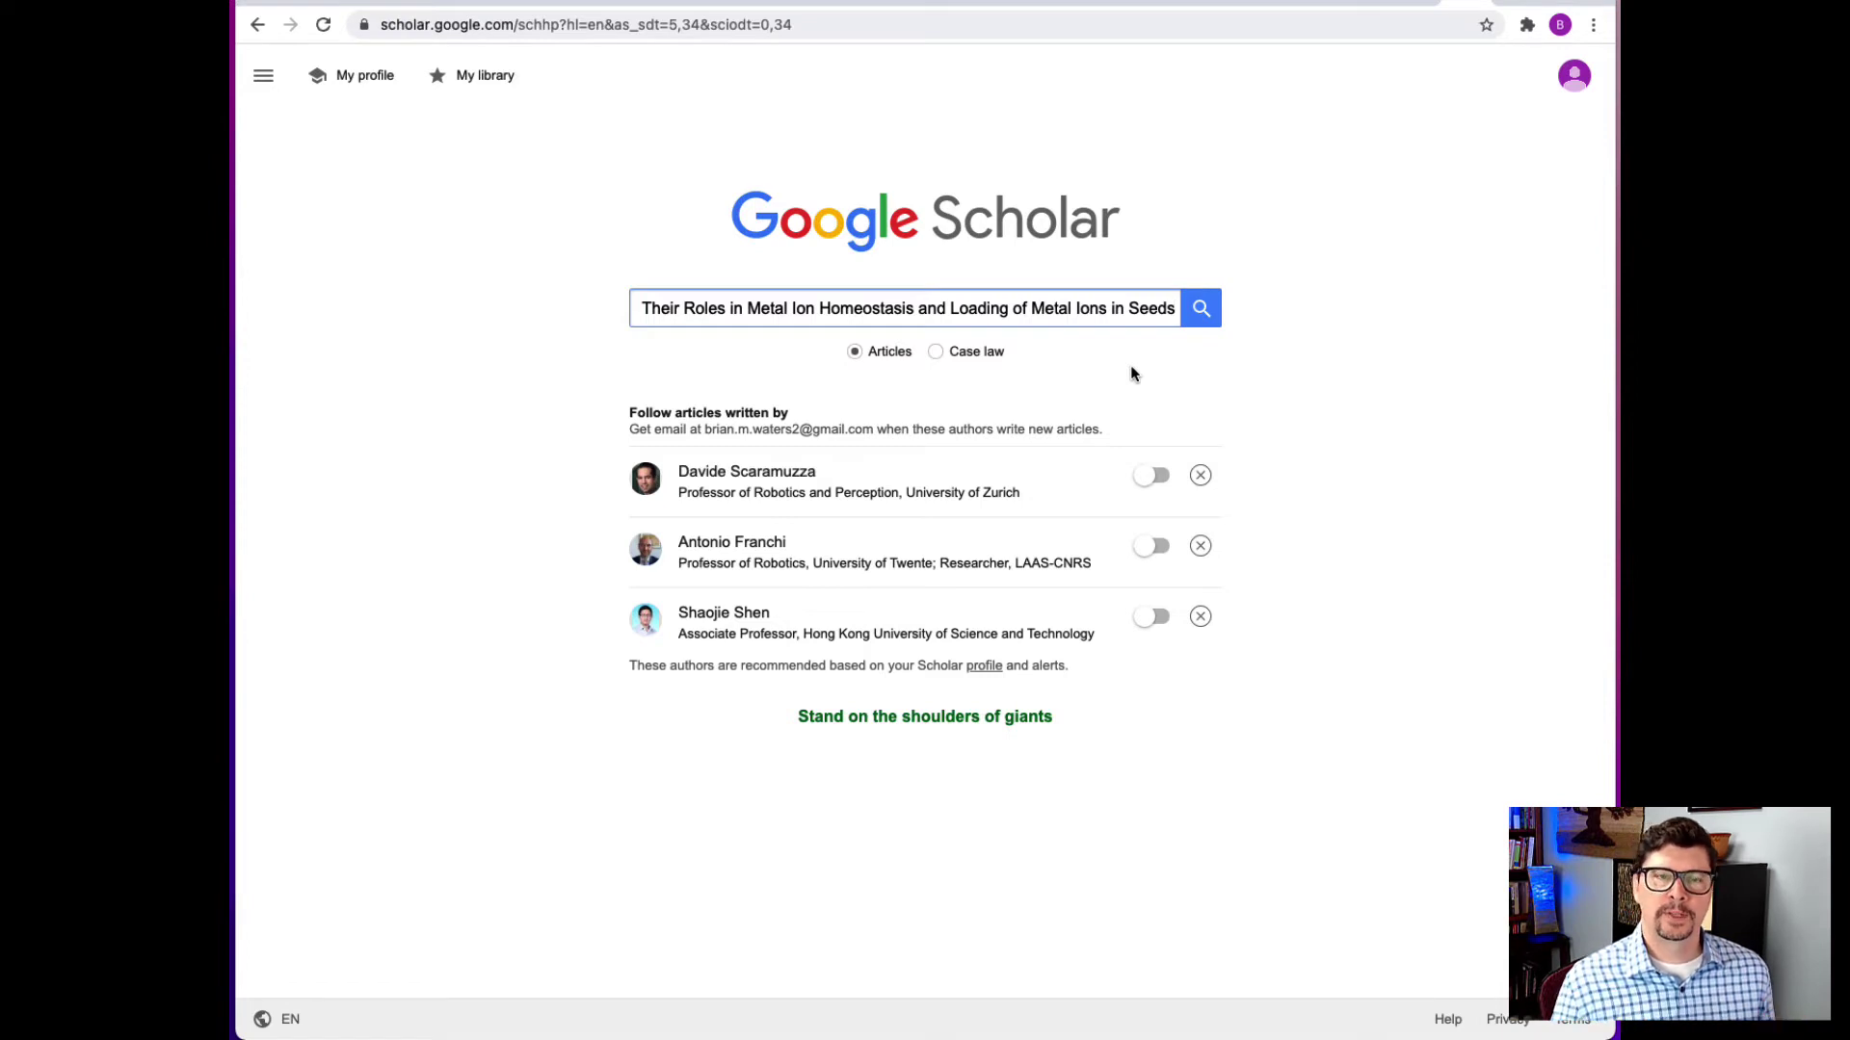
left_click(1201, 310)
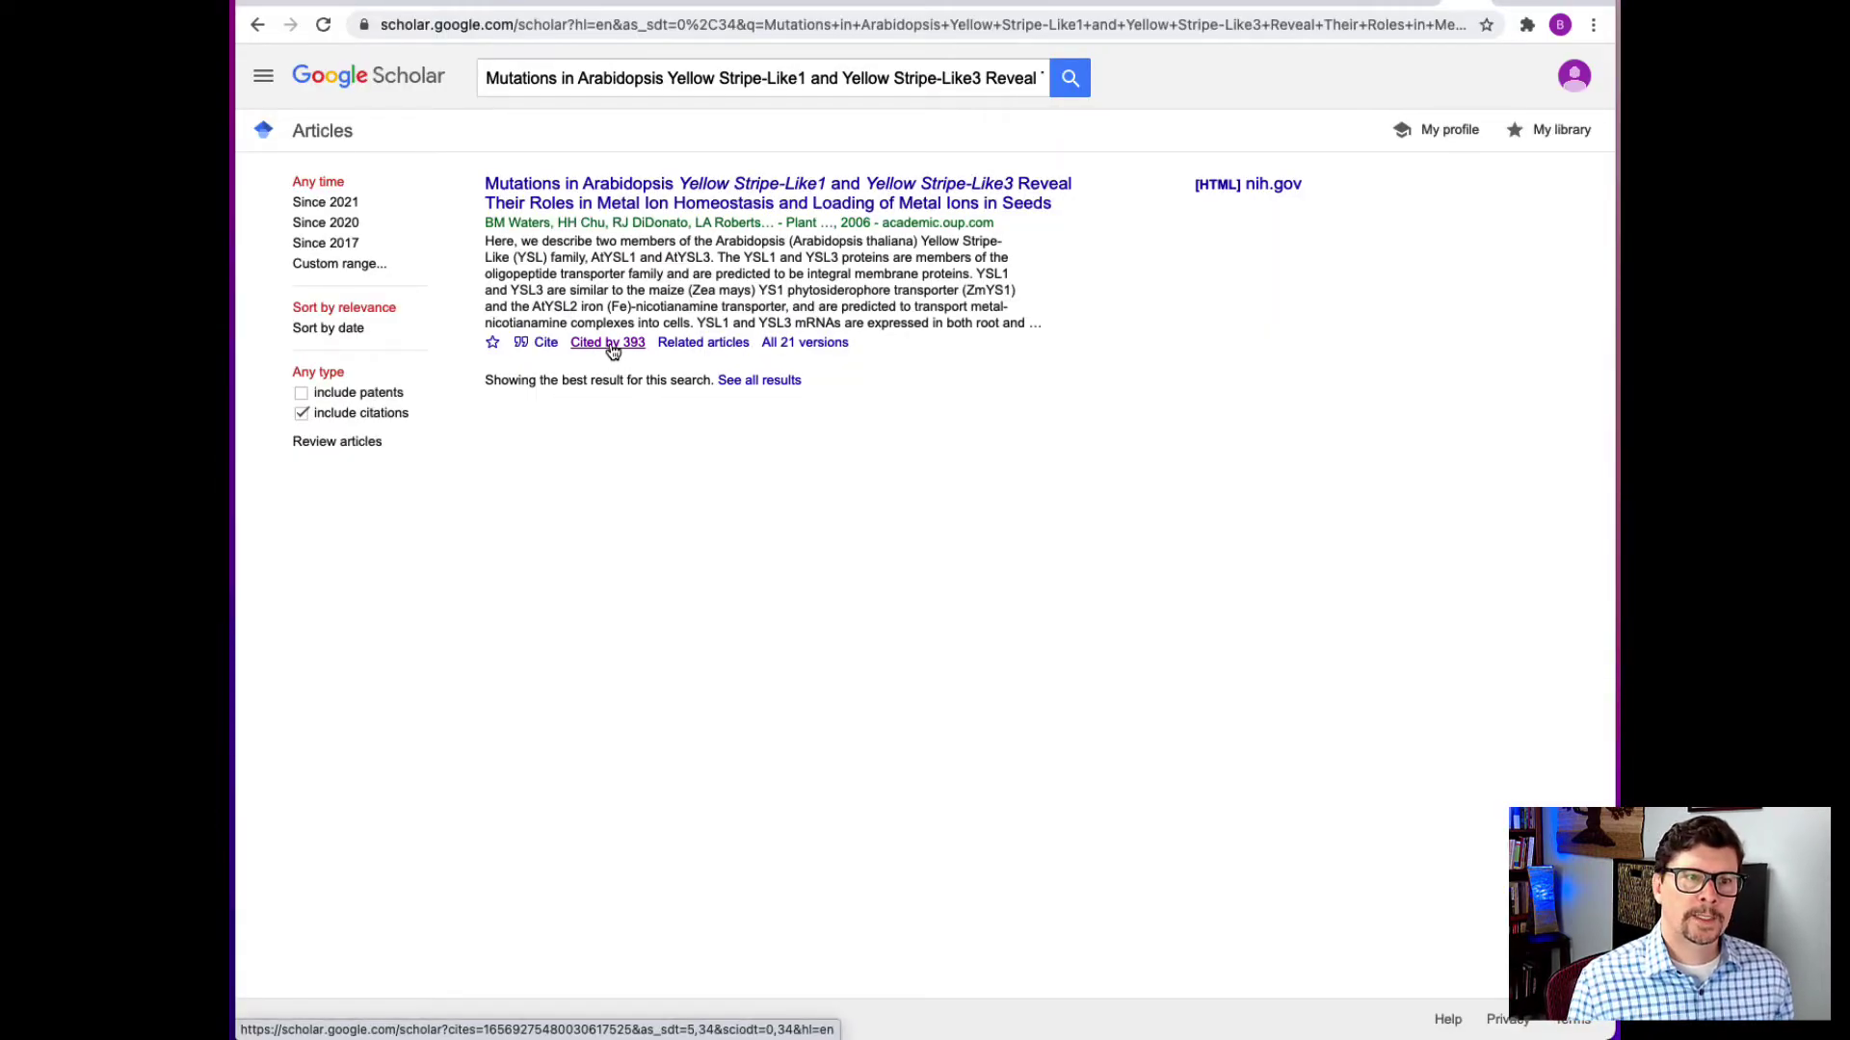
left_click(612, 344)
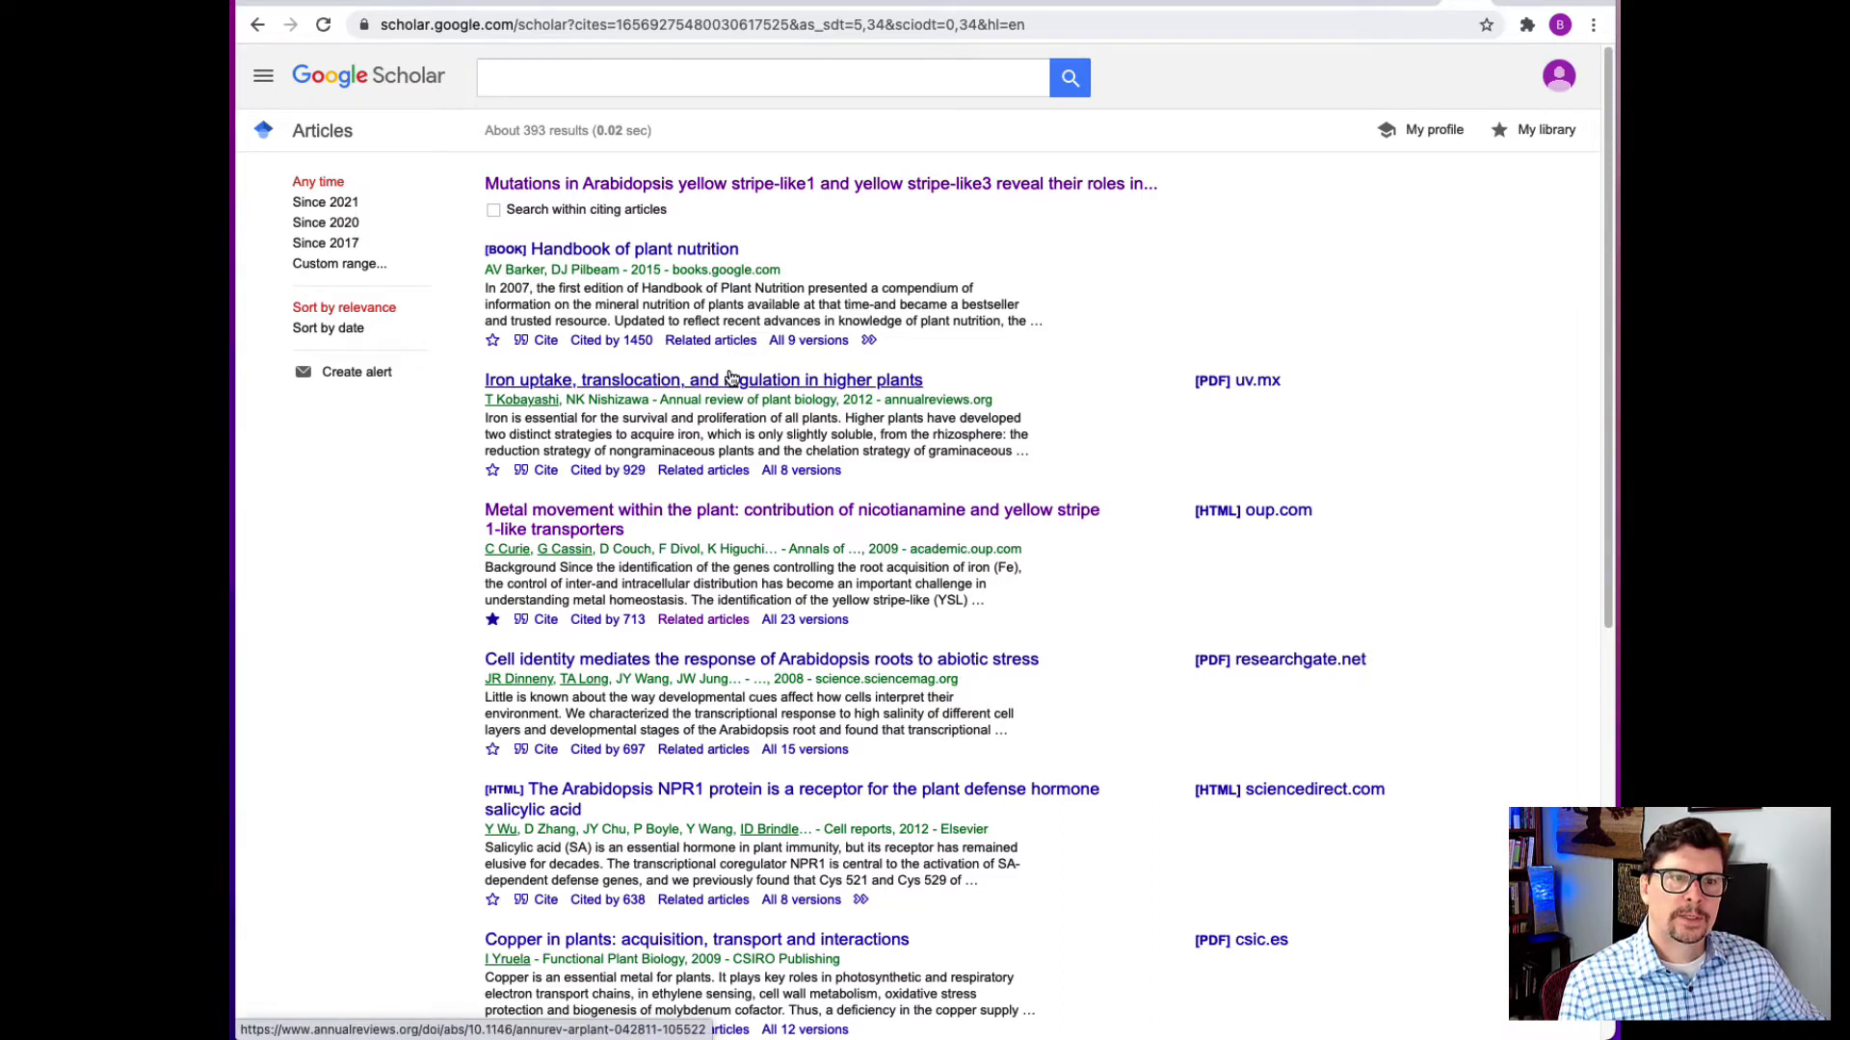
left_click(1228, 404)
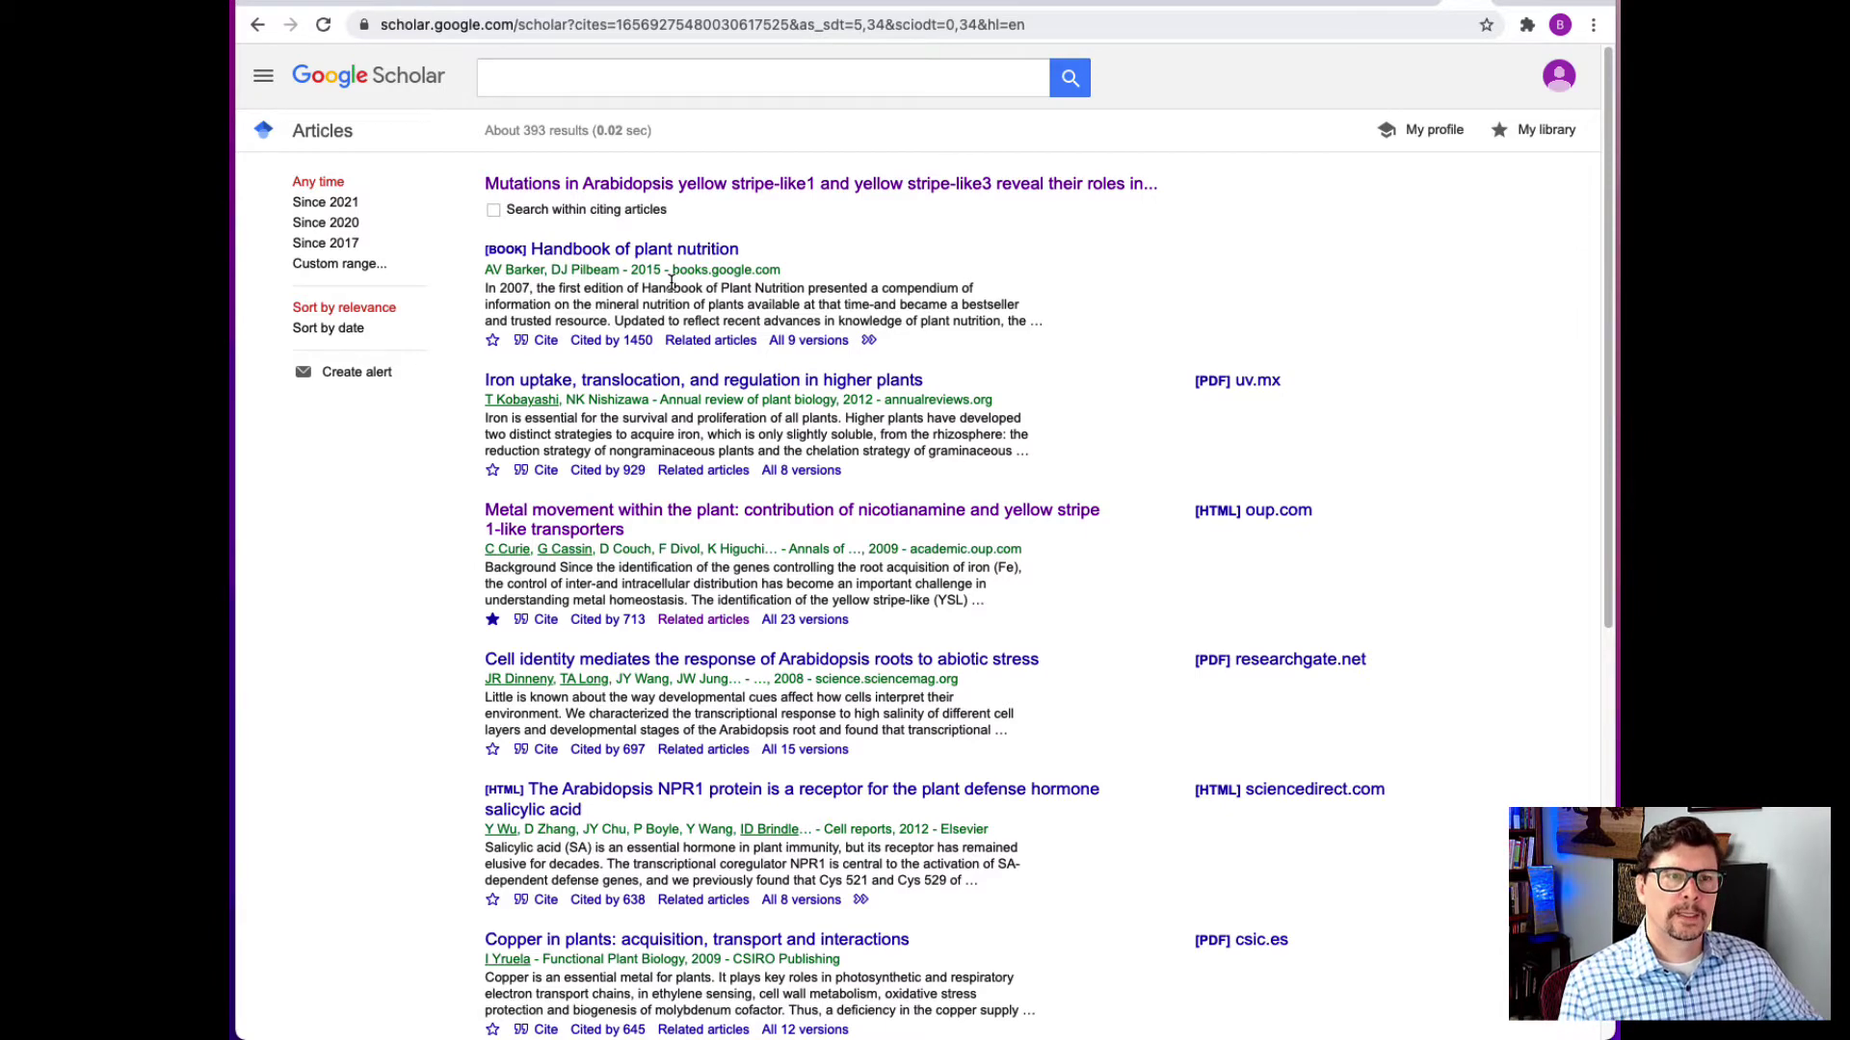
Go back to the original paper's result and list its related articles.
left_click(259, 26)
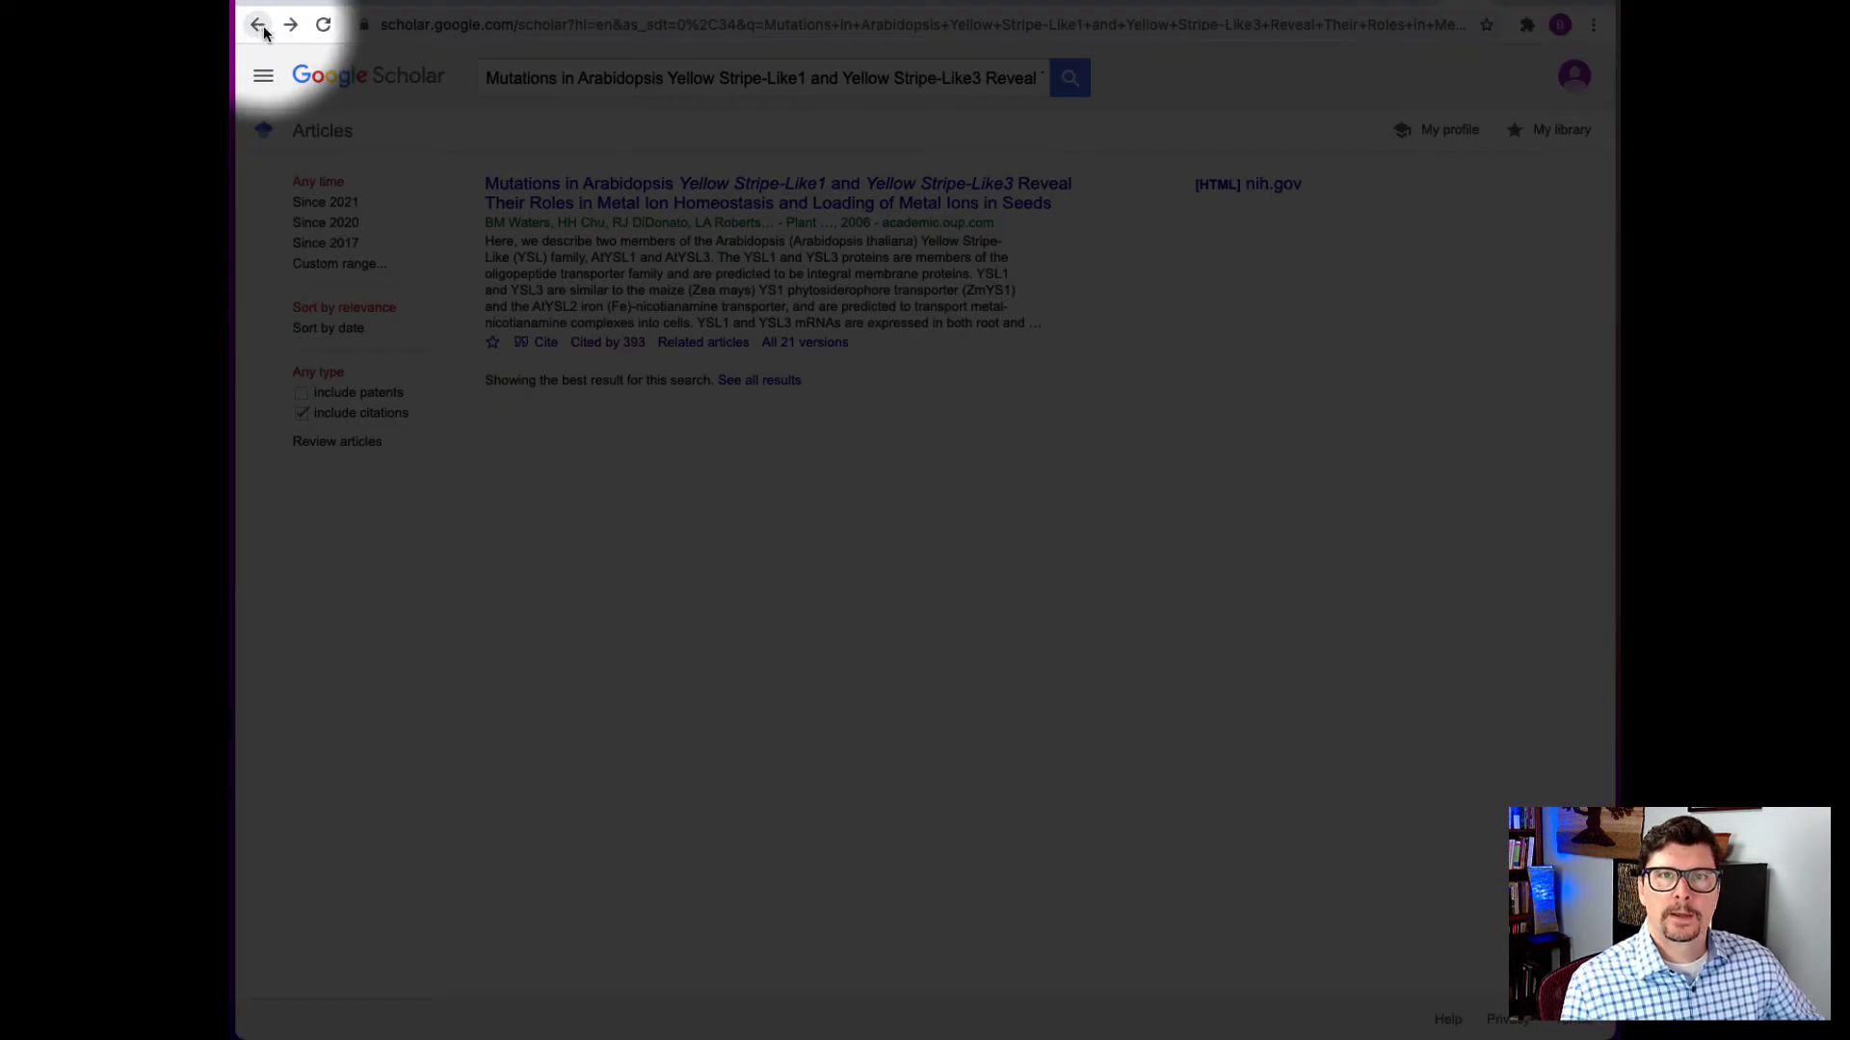
left_click(729, 347)
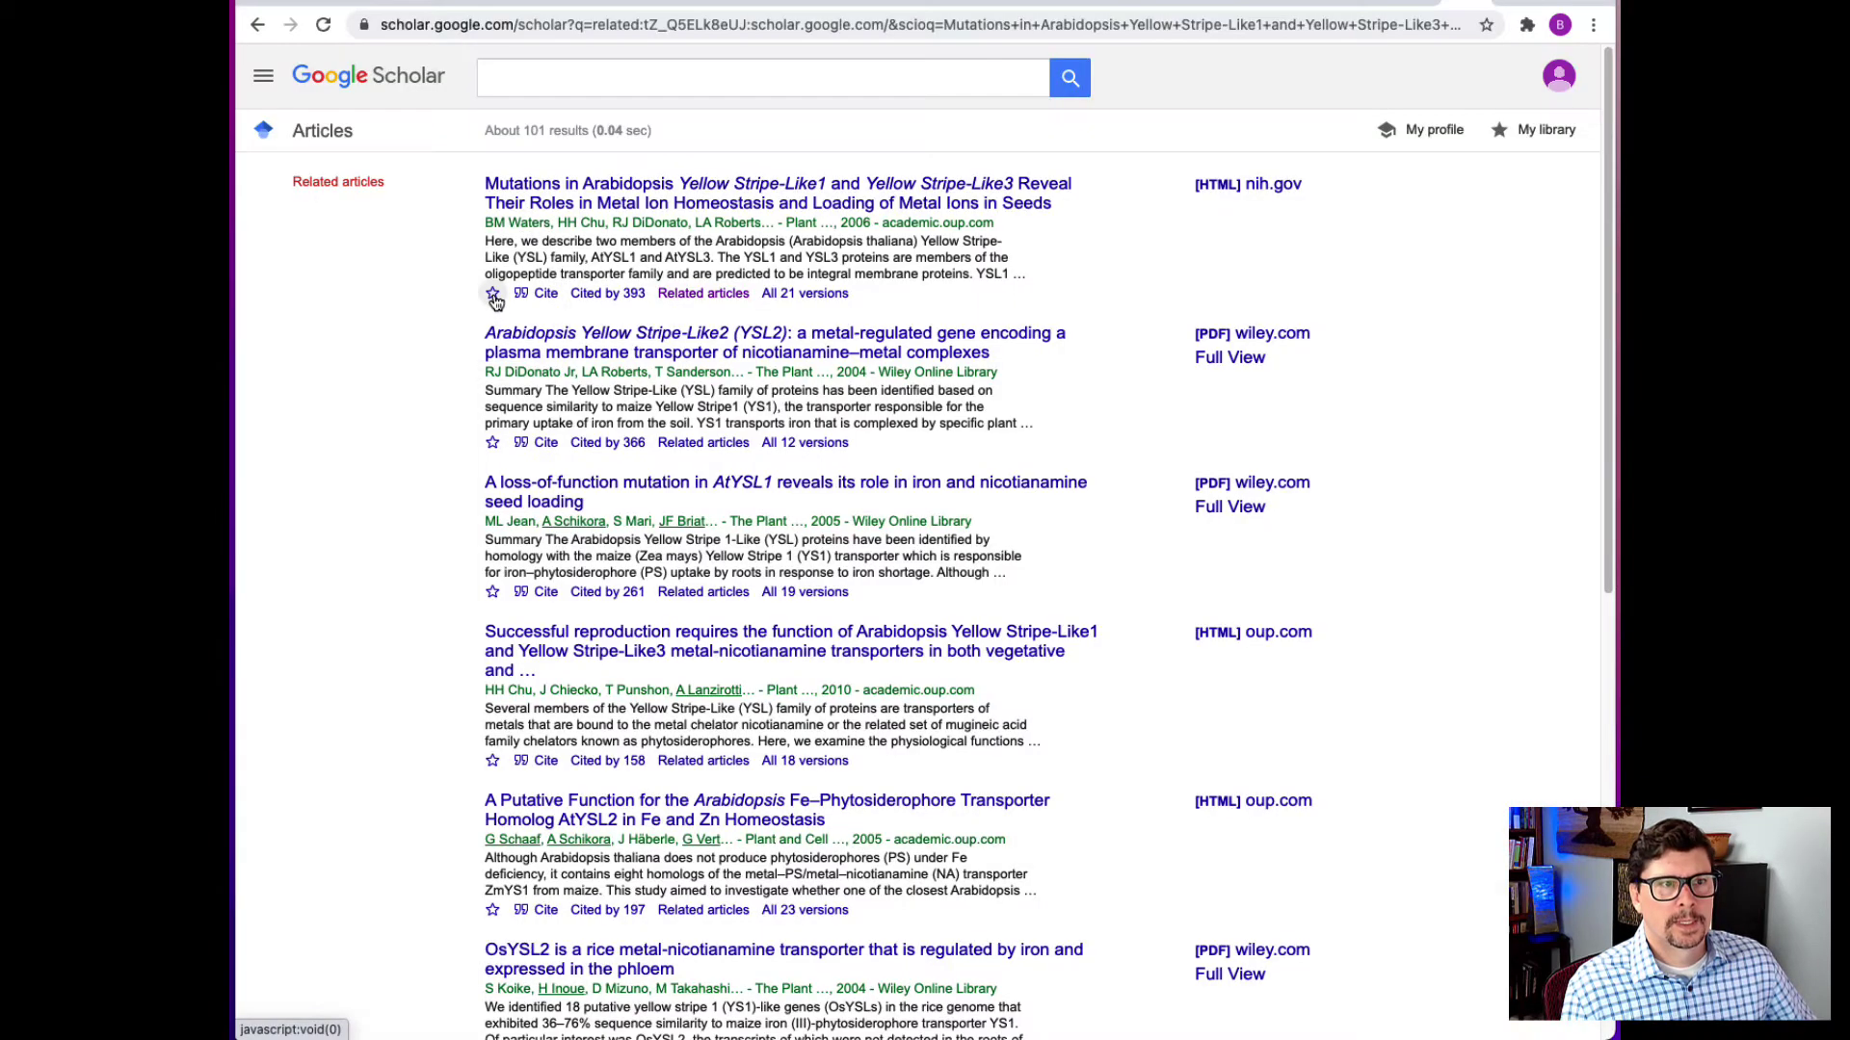
Star the original paper into My library under a new label, YS list.
left_click(492, 294)
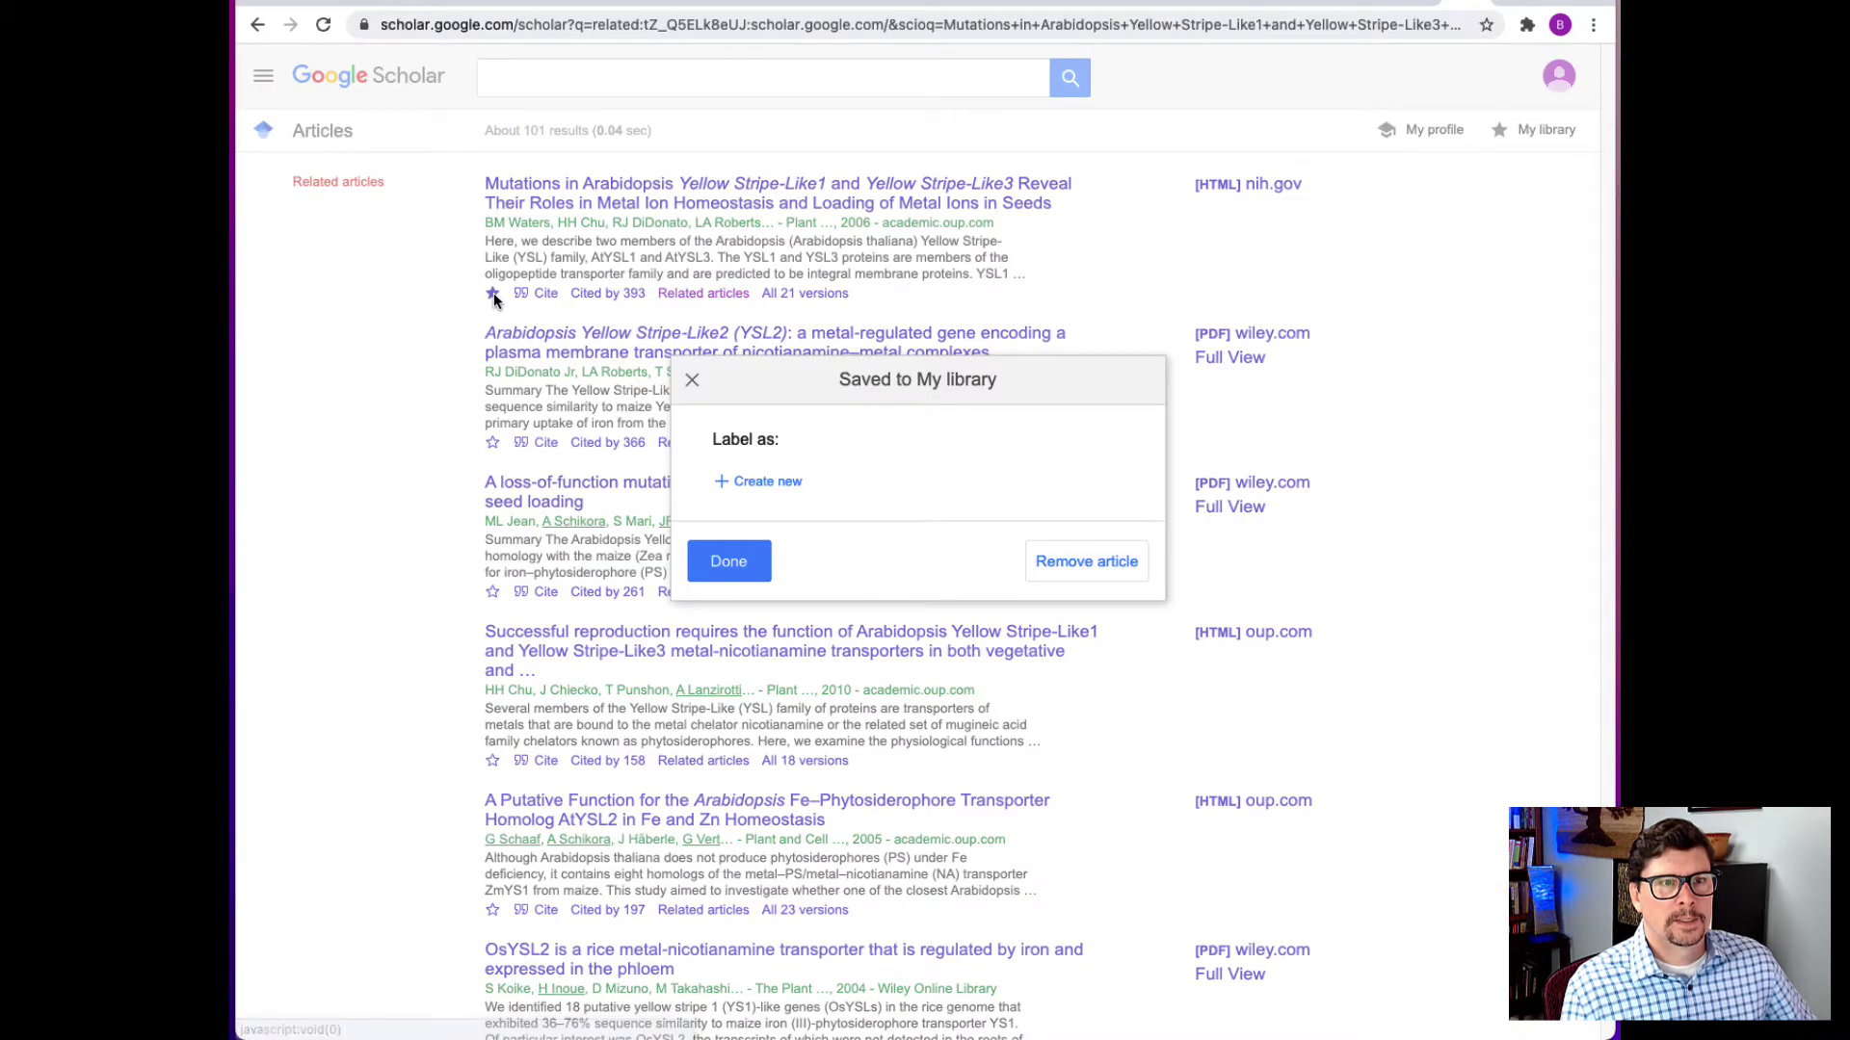
left_click(747, 482)
type("YSL")
left_click(728, 561)
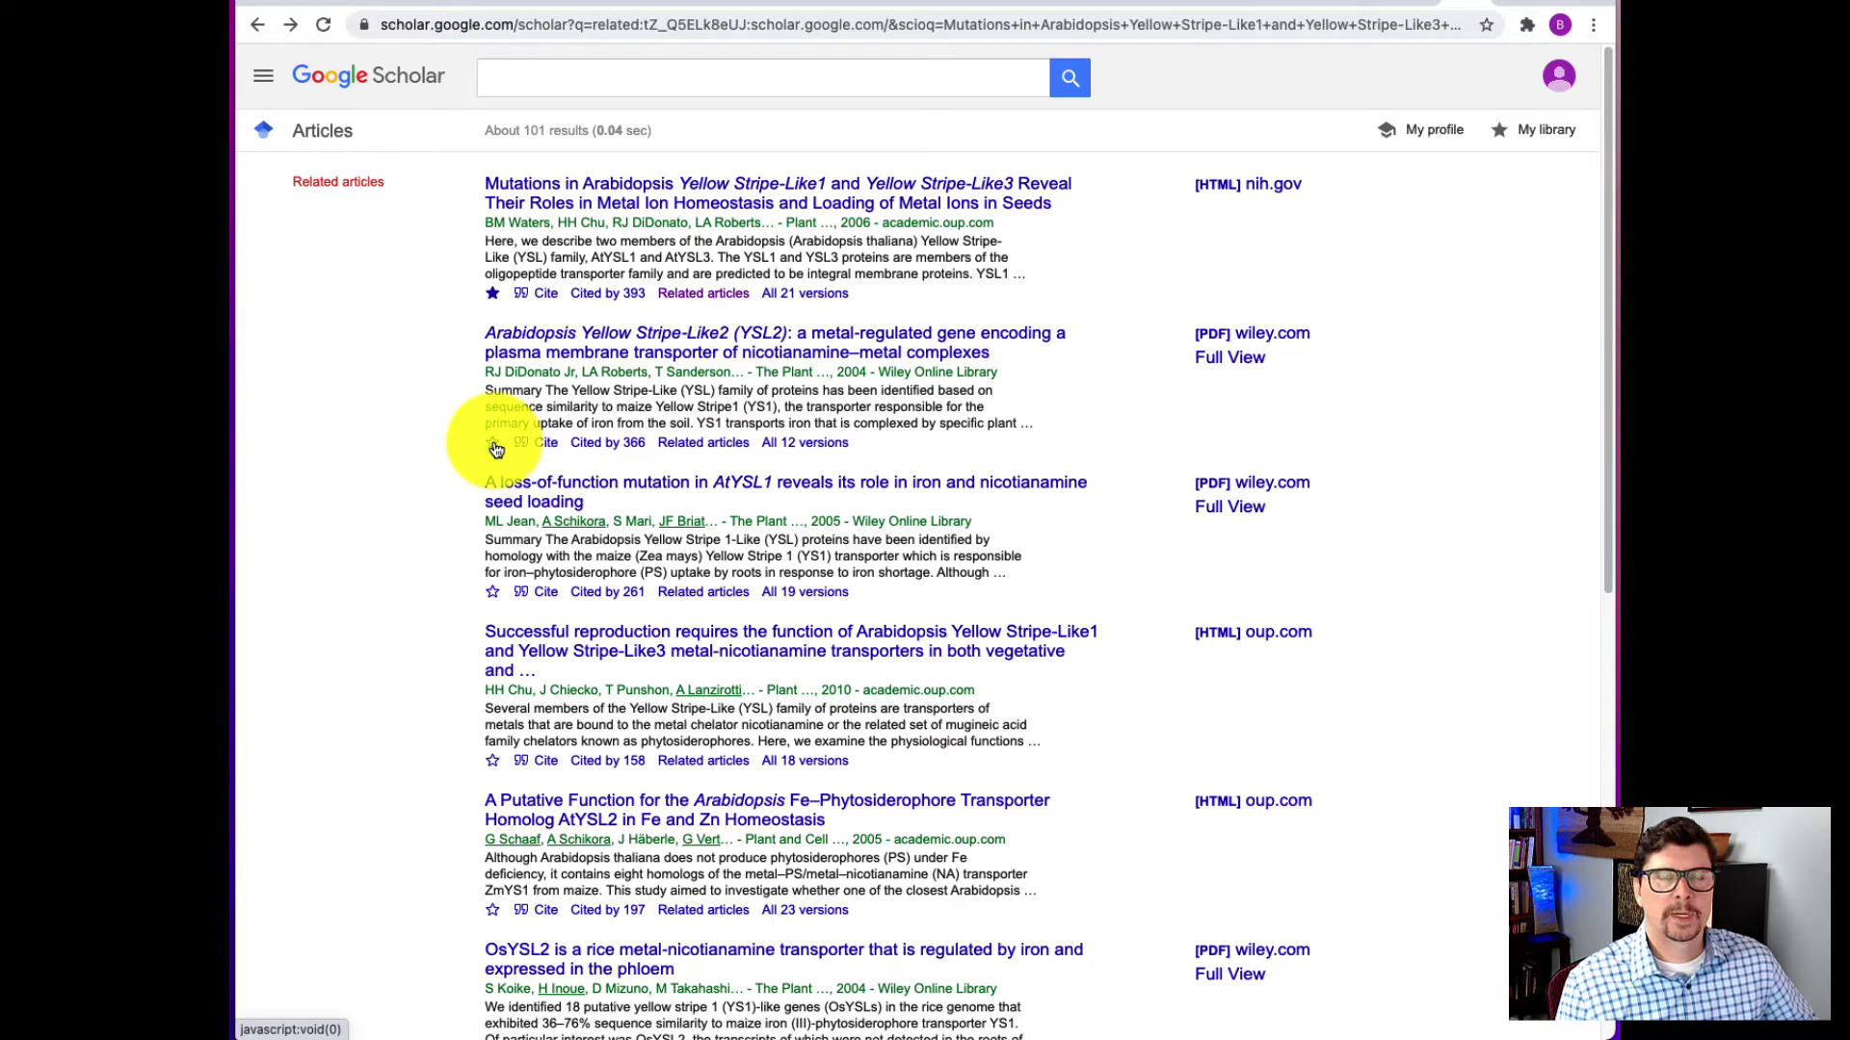
Save the YSL2 study and the AtYSL1 loss-of-function paper under YS list too.
left_click(493, 445)
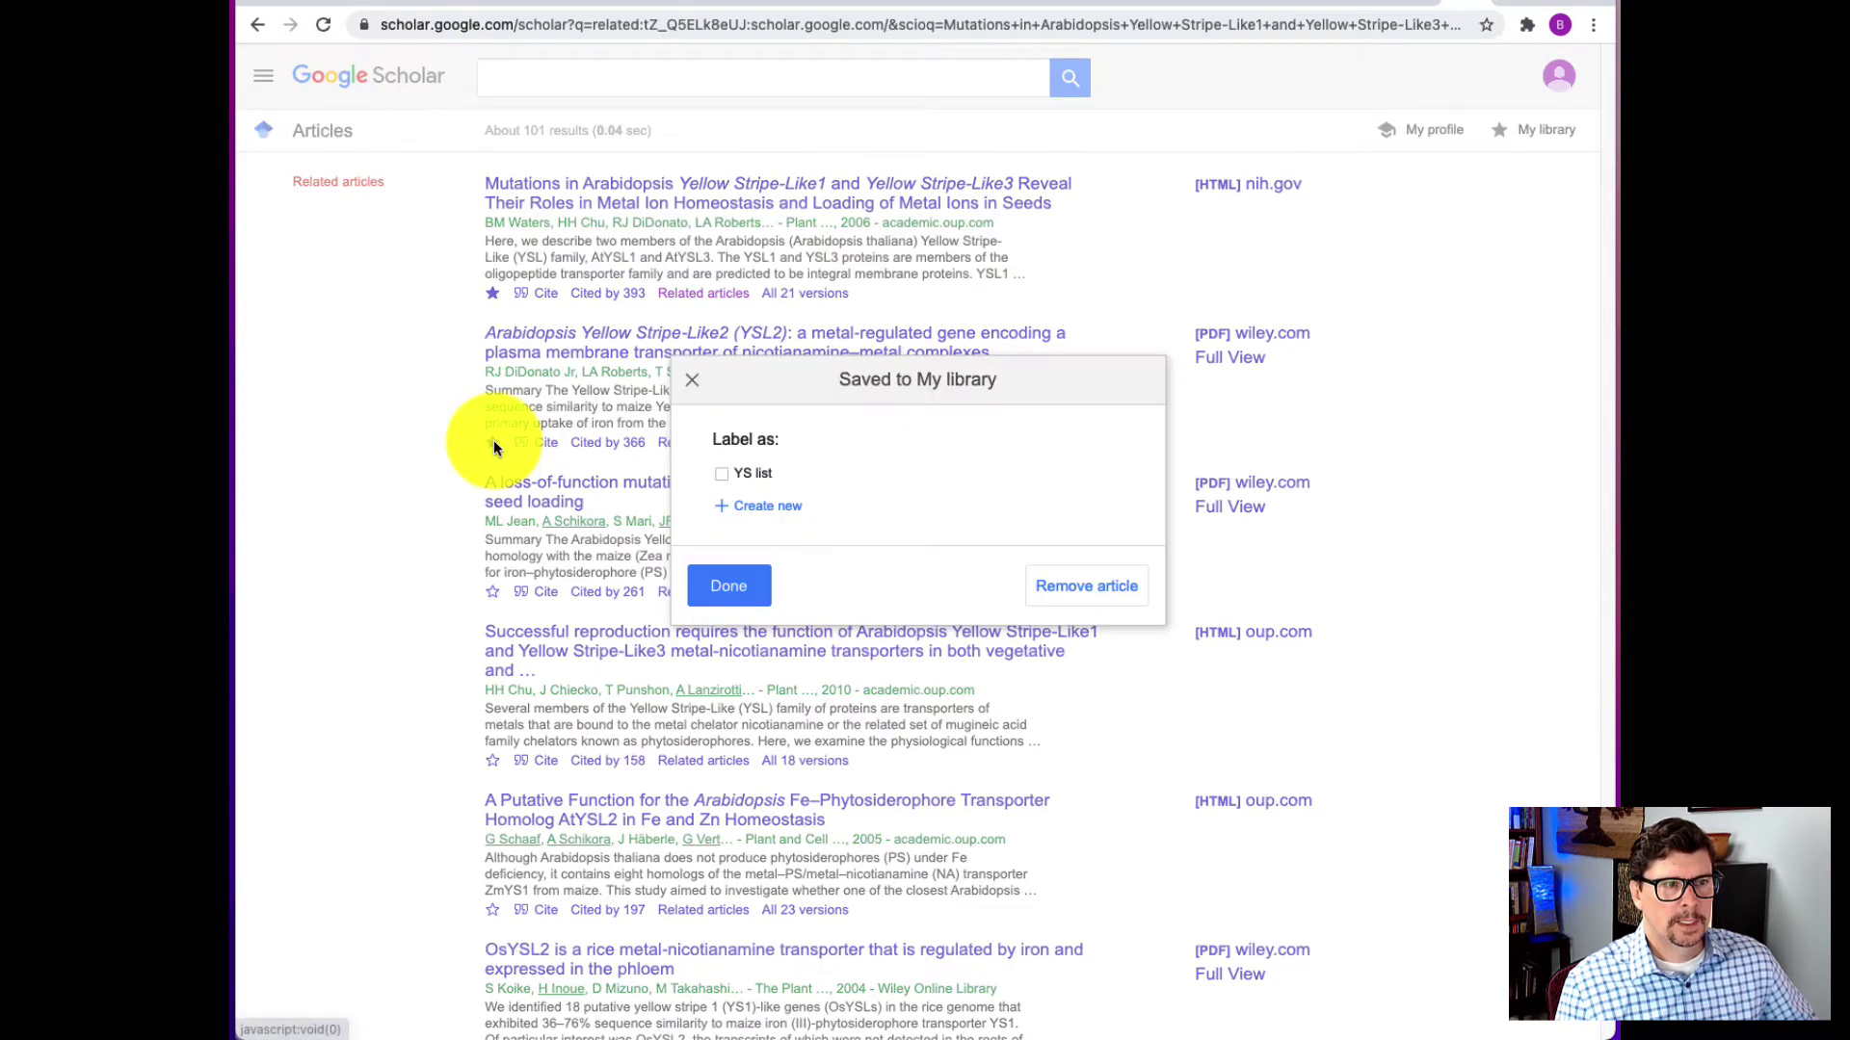
left_click(722, 476)
left_click(729, 586)
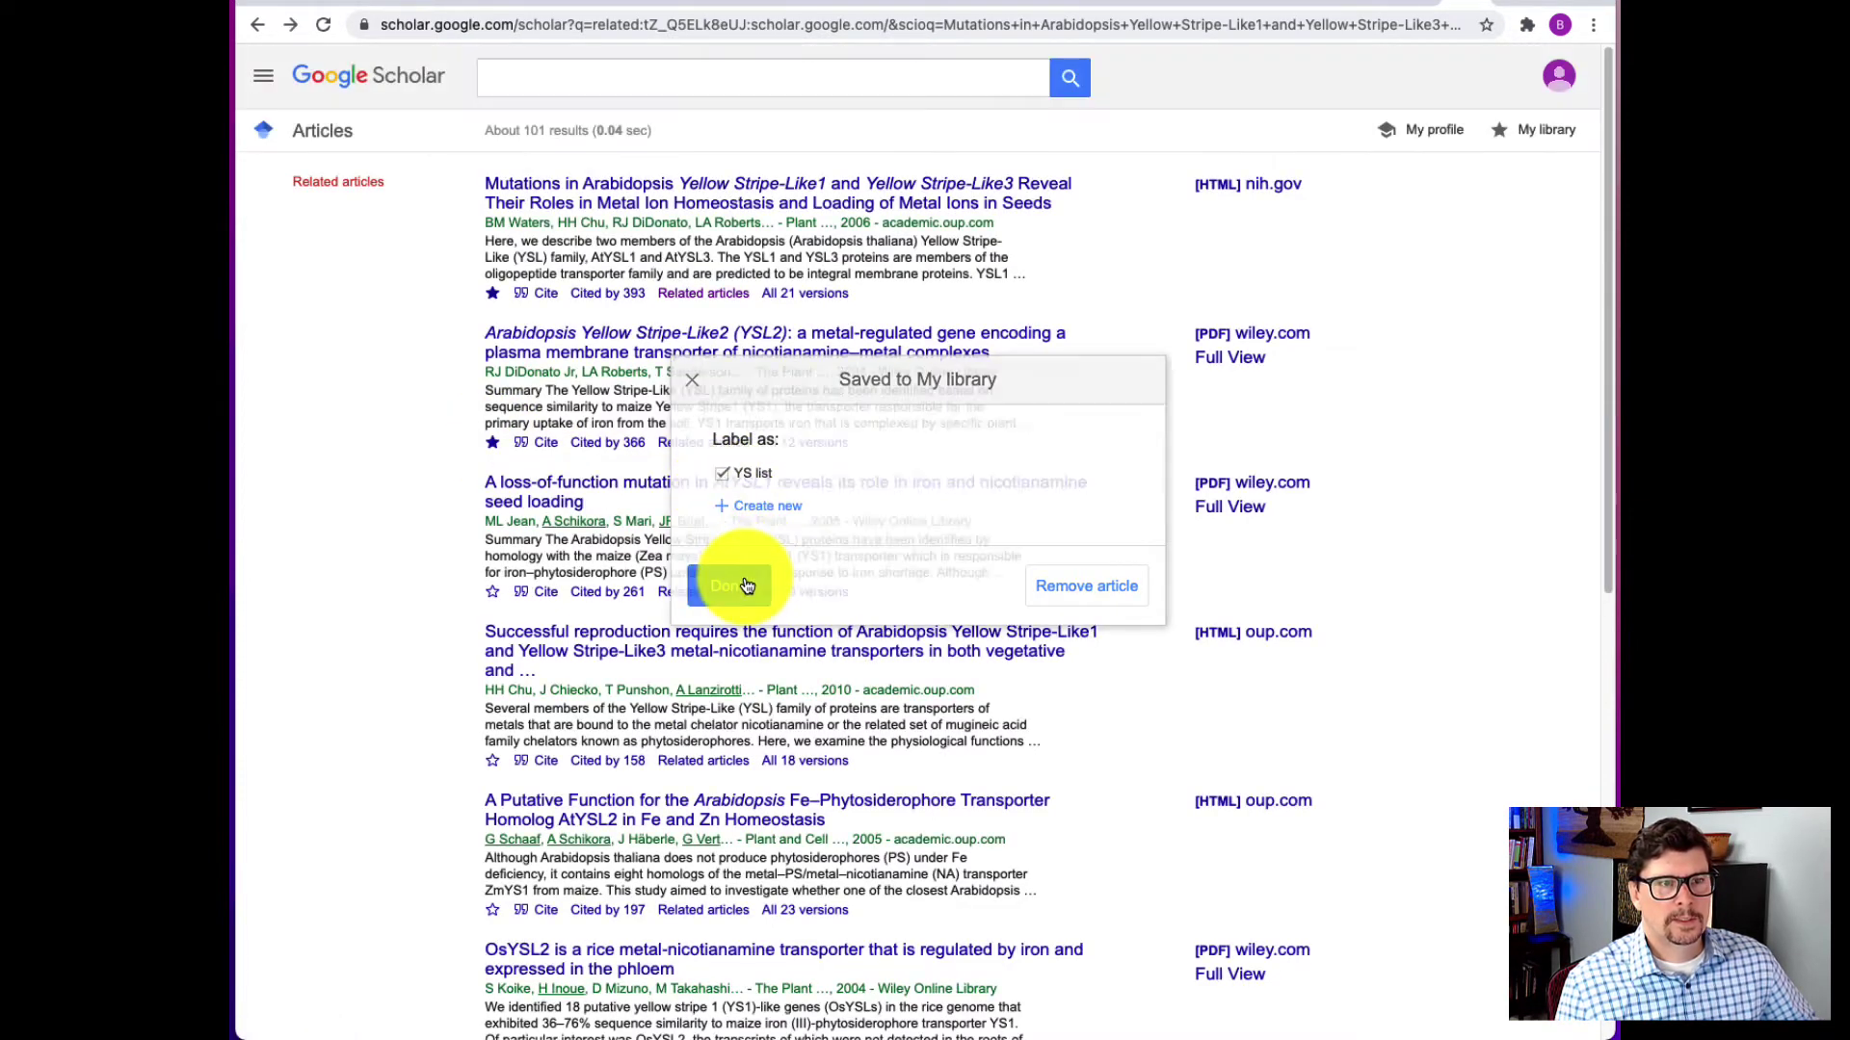
left_click(493, 591)
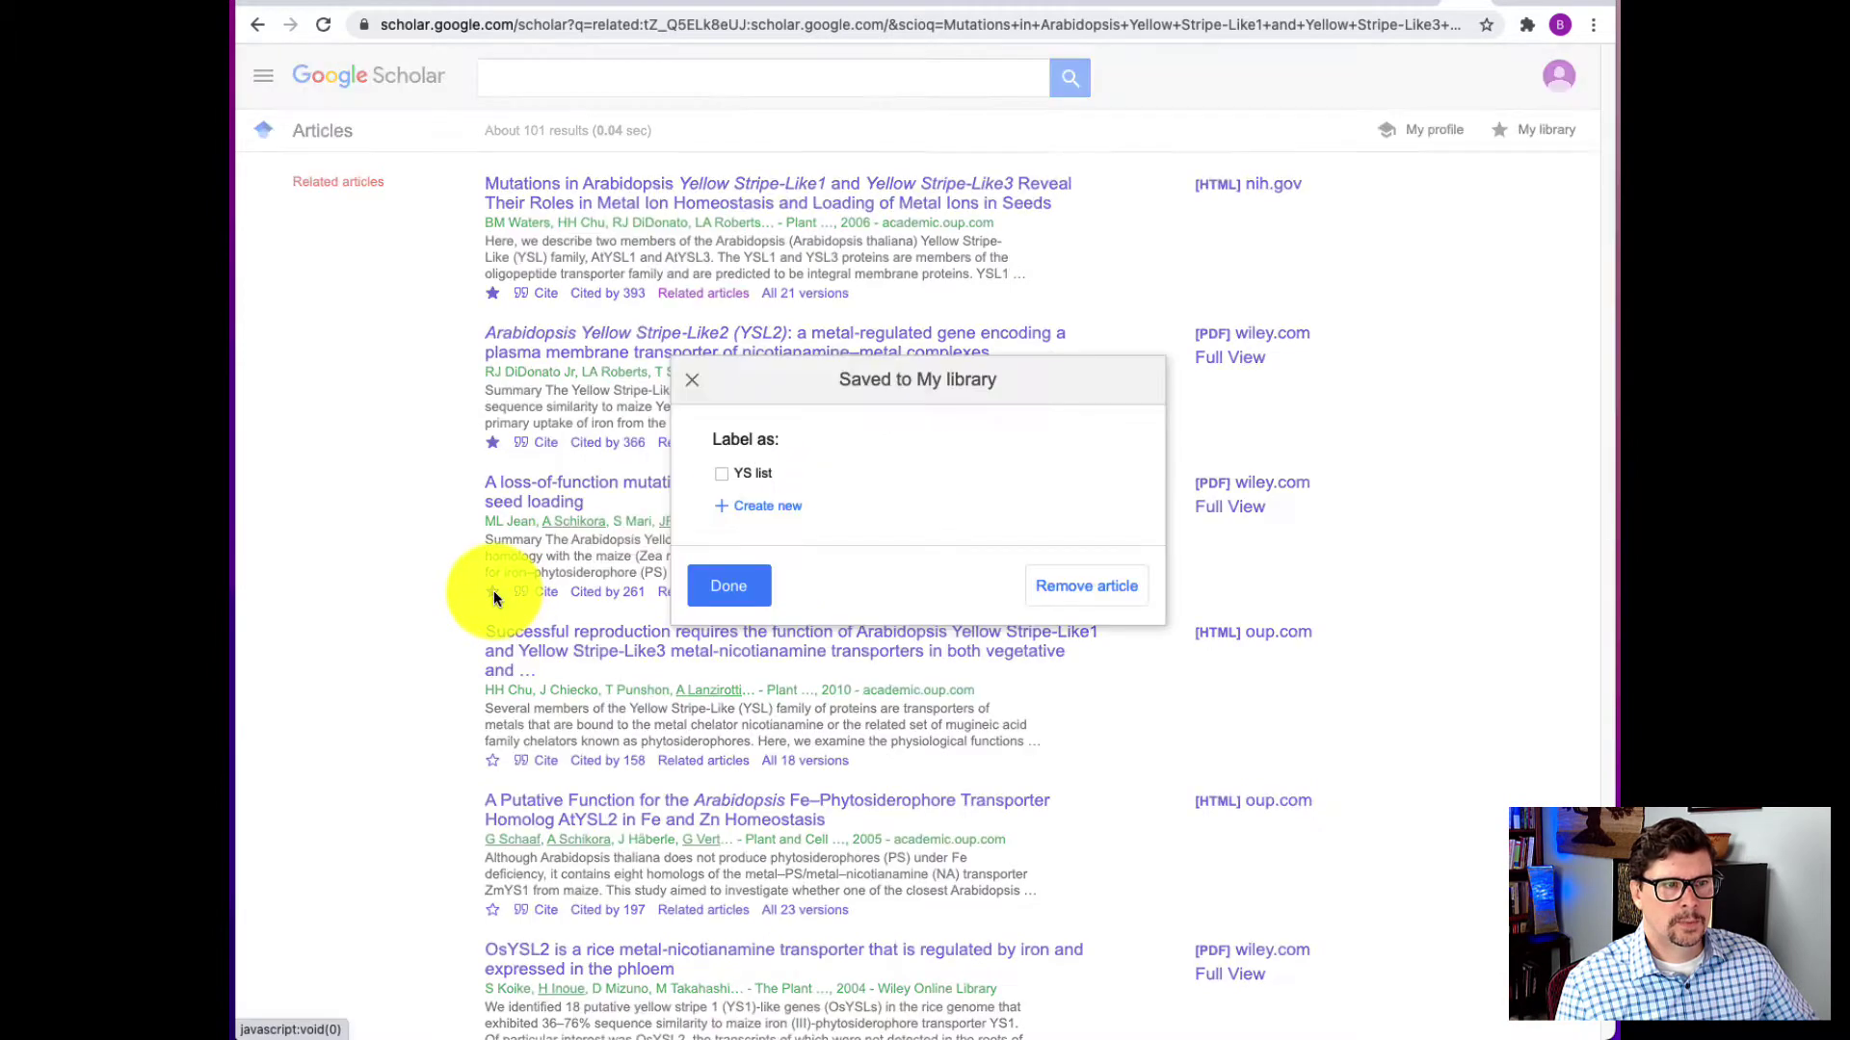
left_click(722, 481)
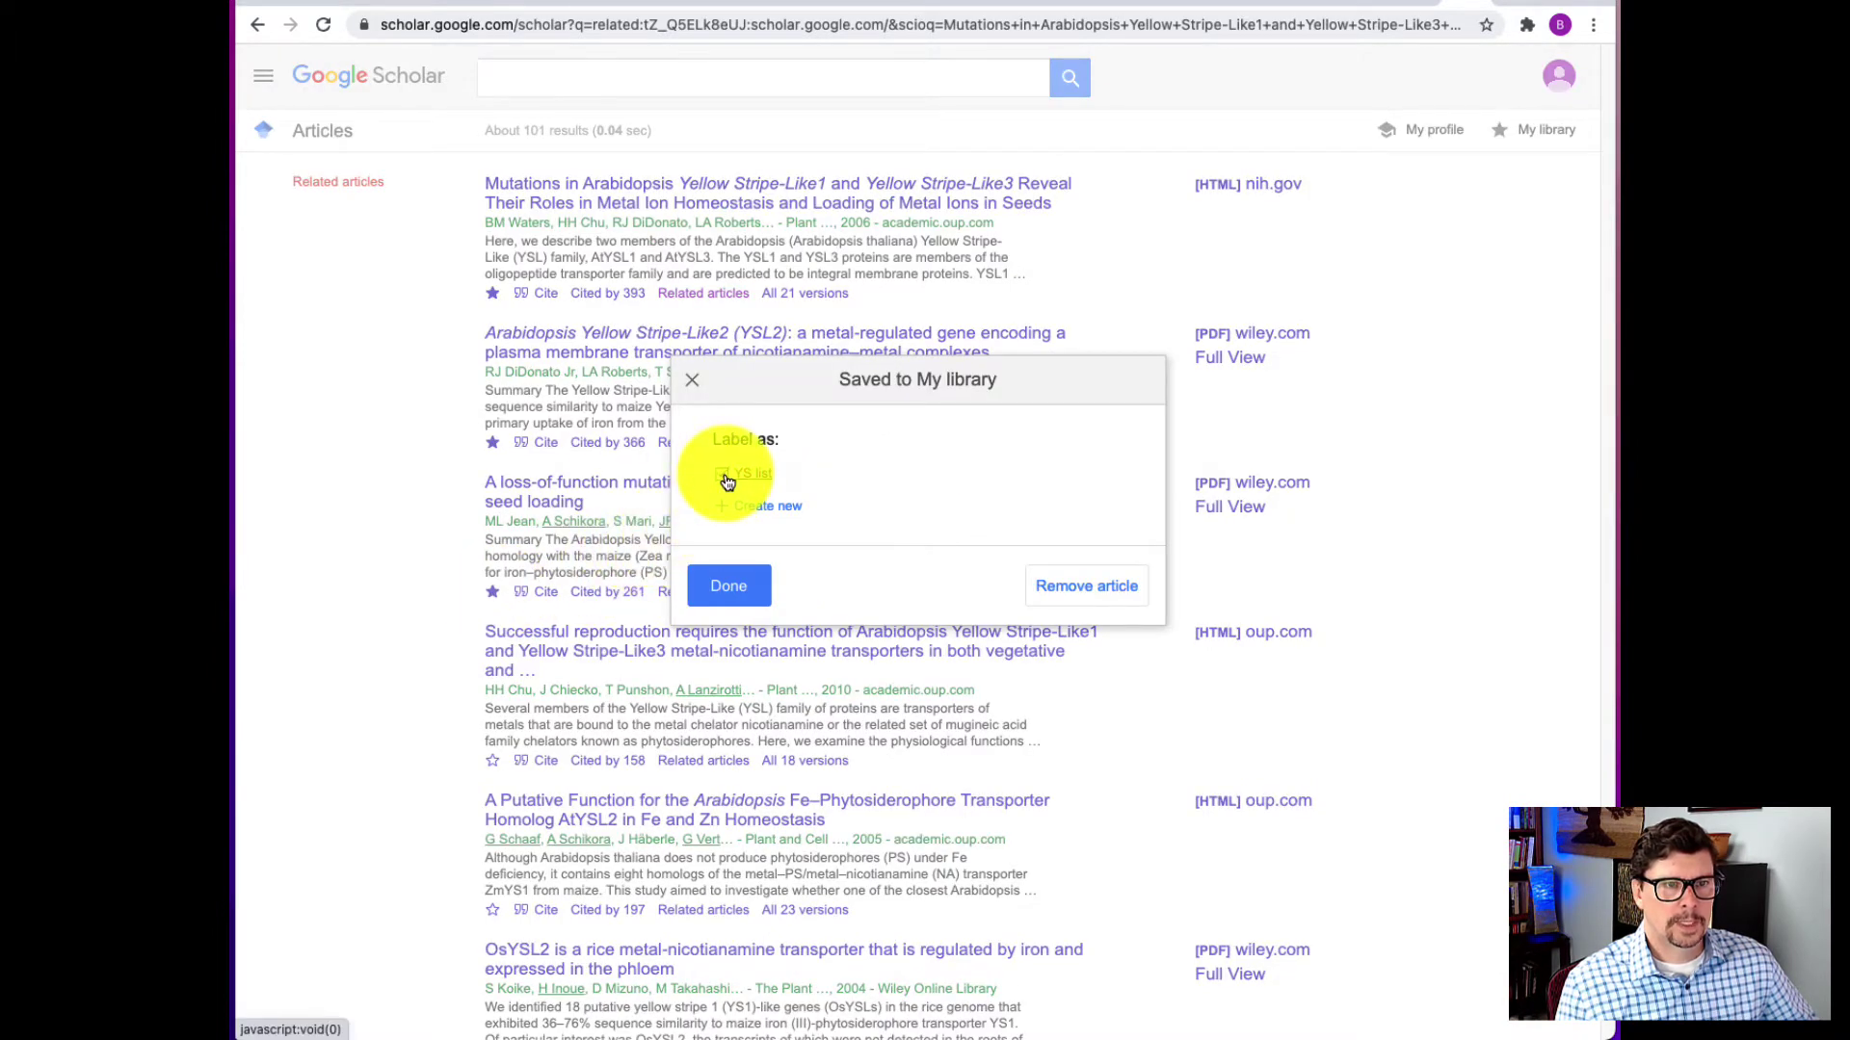
left_click(742, 585)
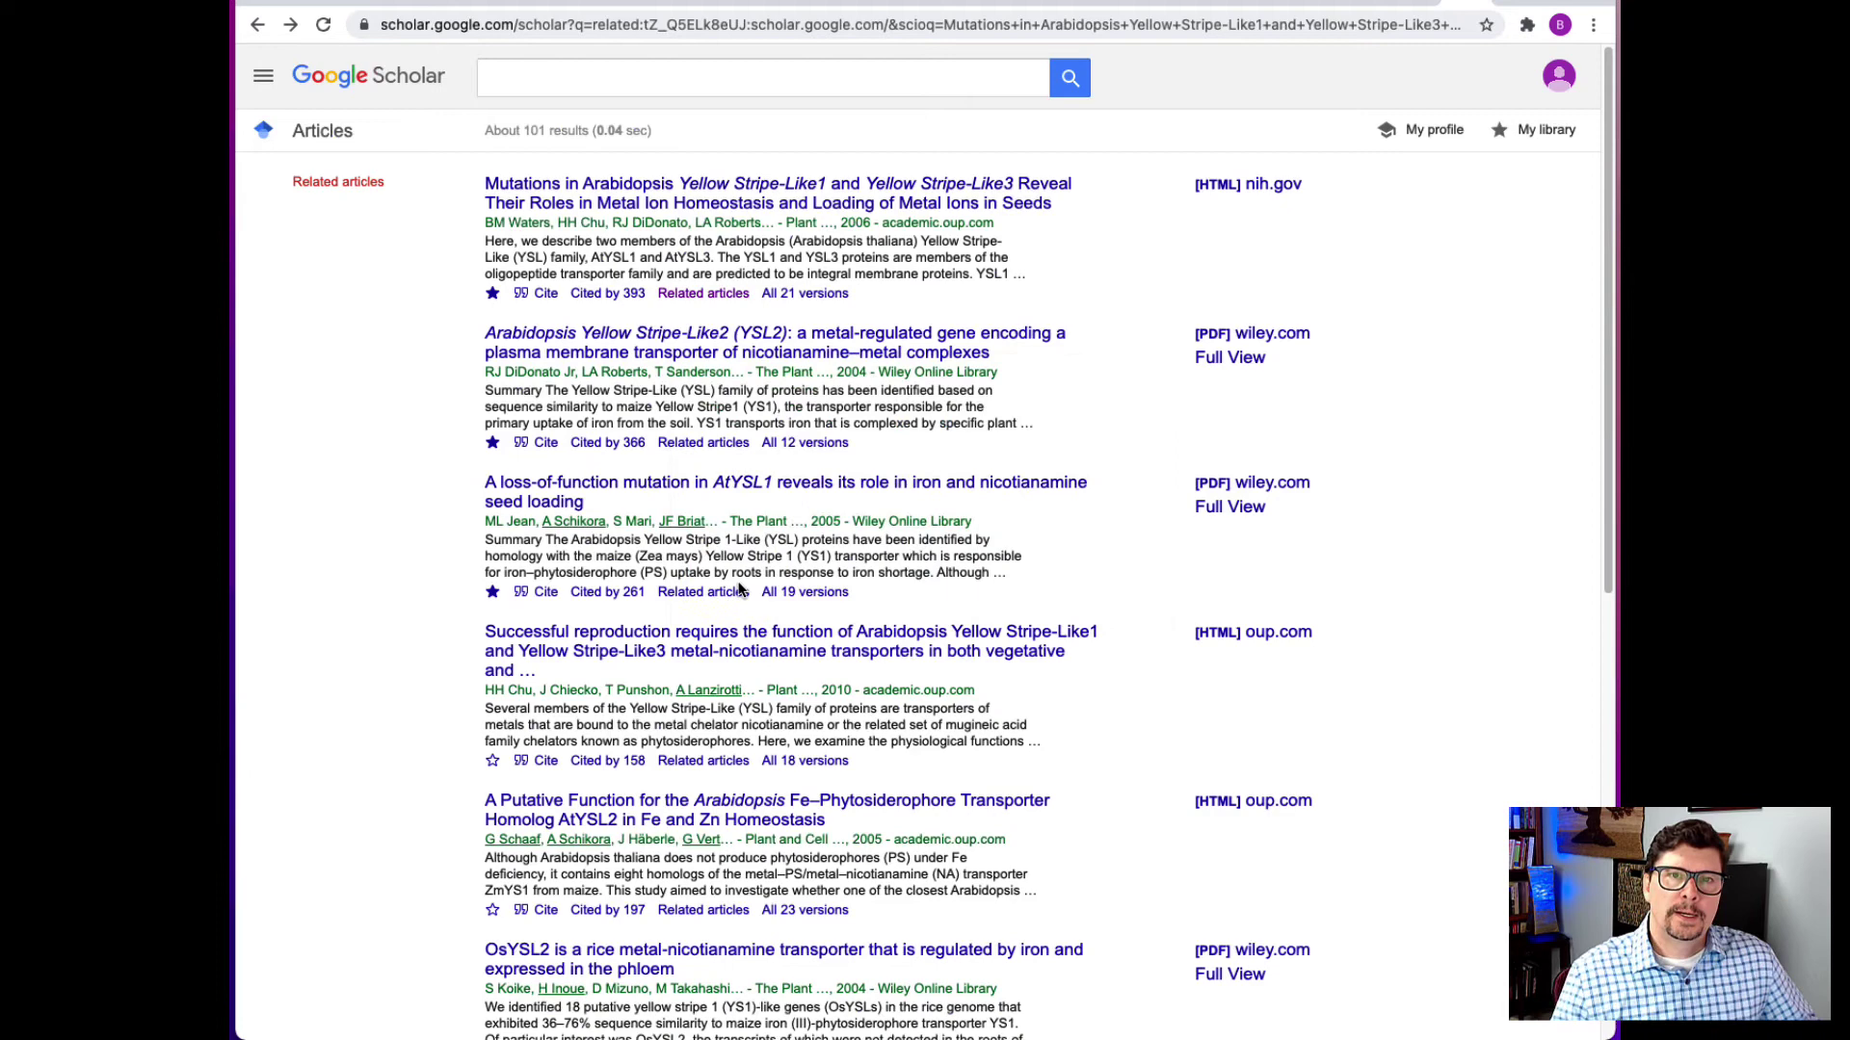
Filter My library to the YS list label, view the Export all formats, then return home.
left_click(1539, 136)
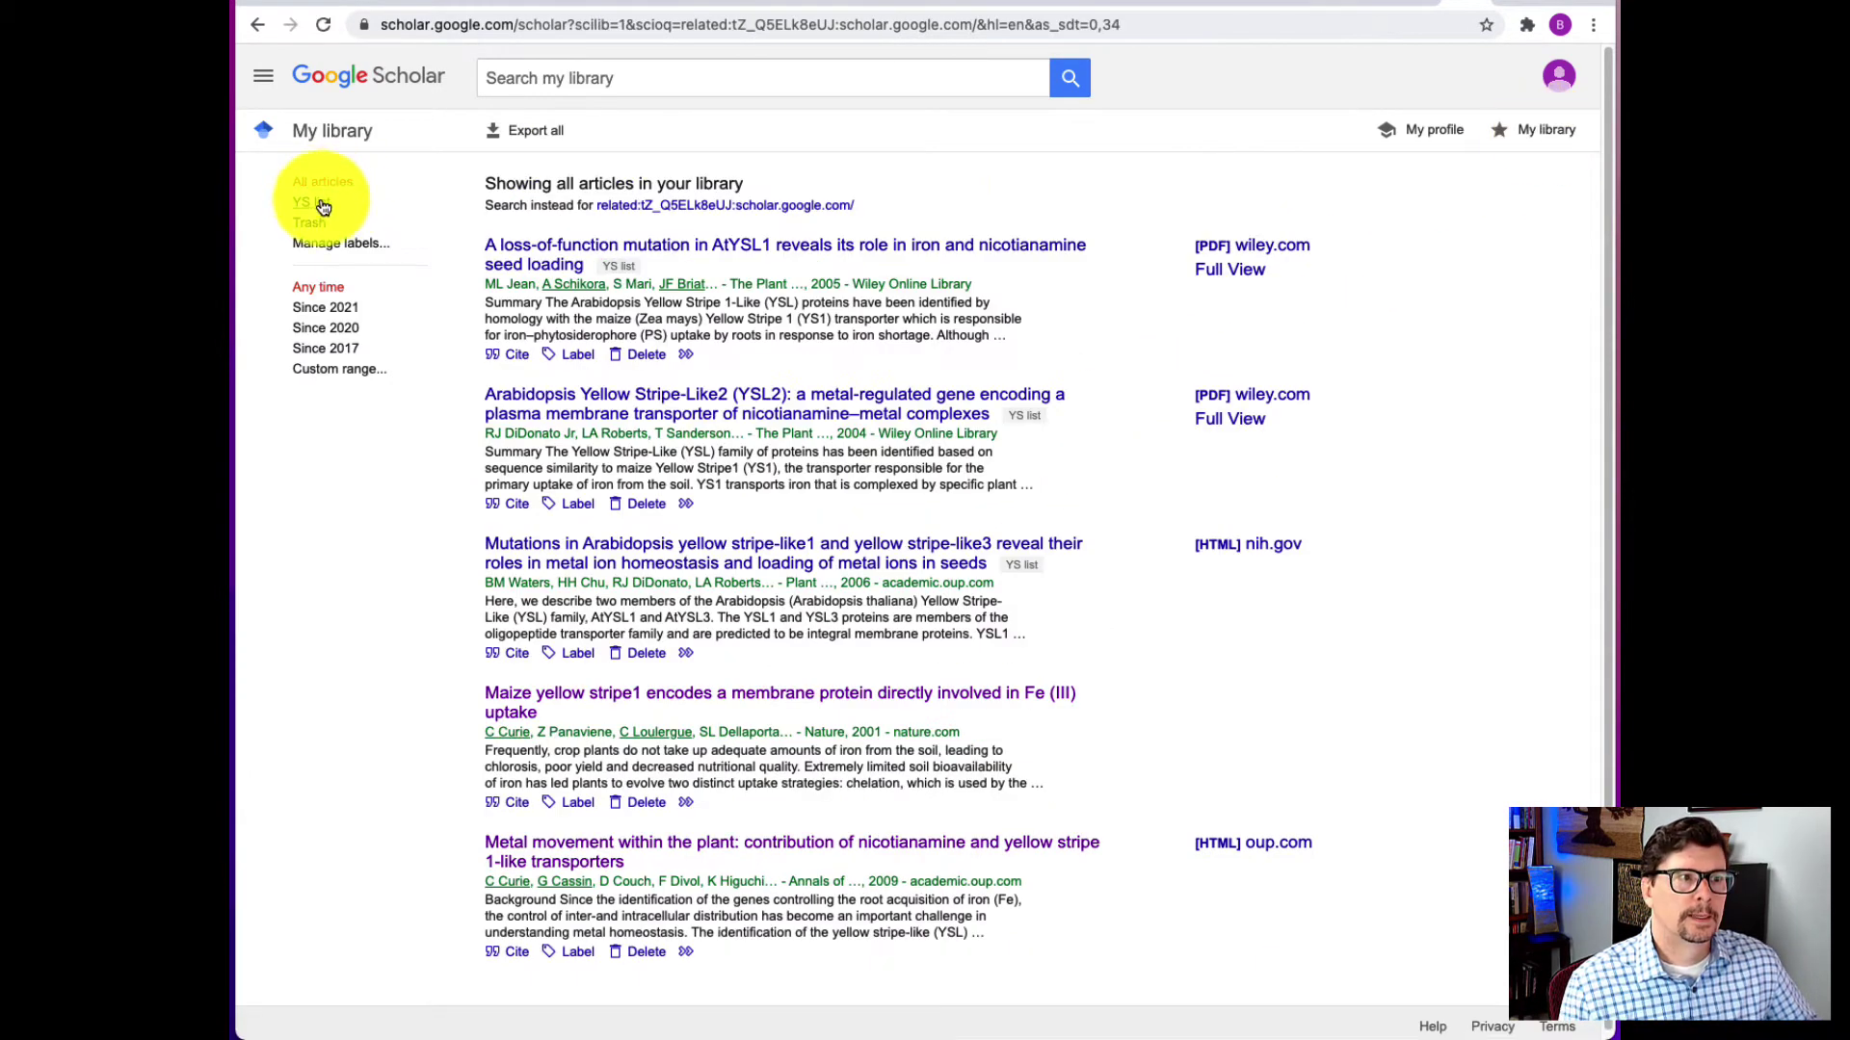
left_click(322, 204)
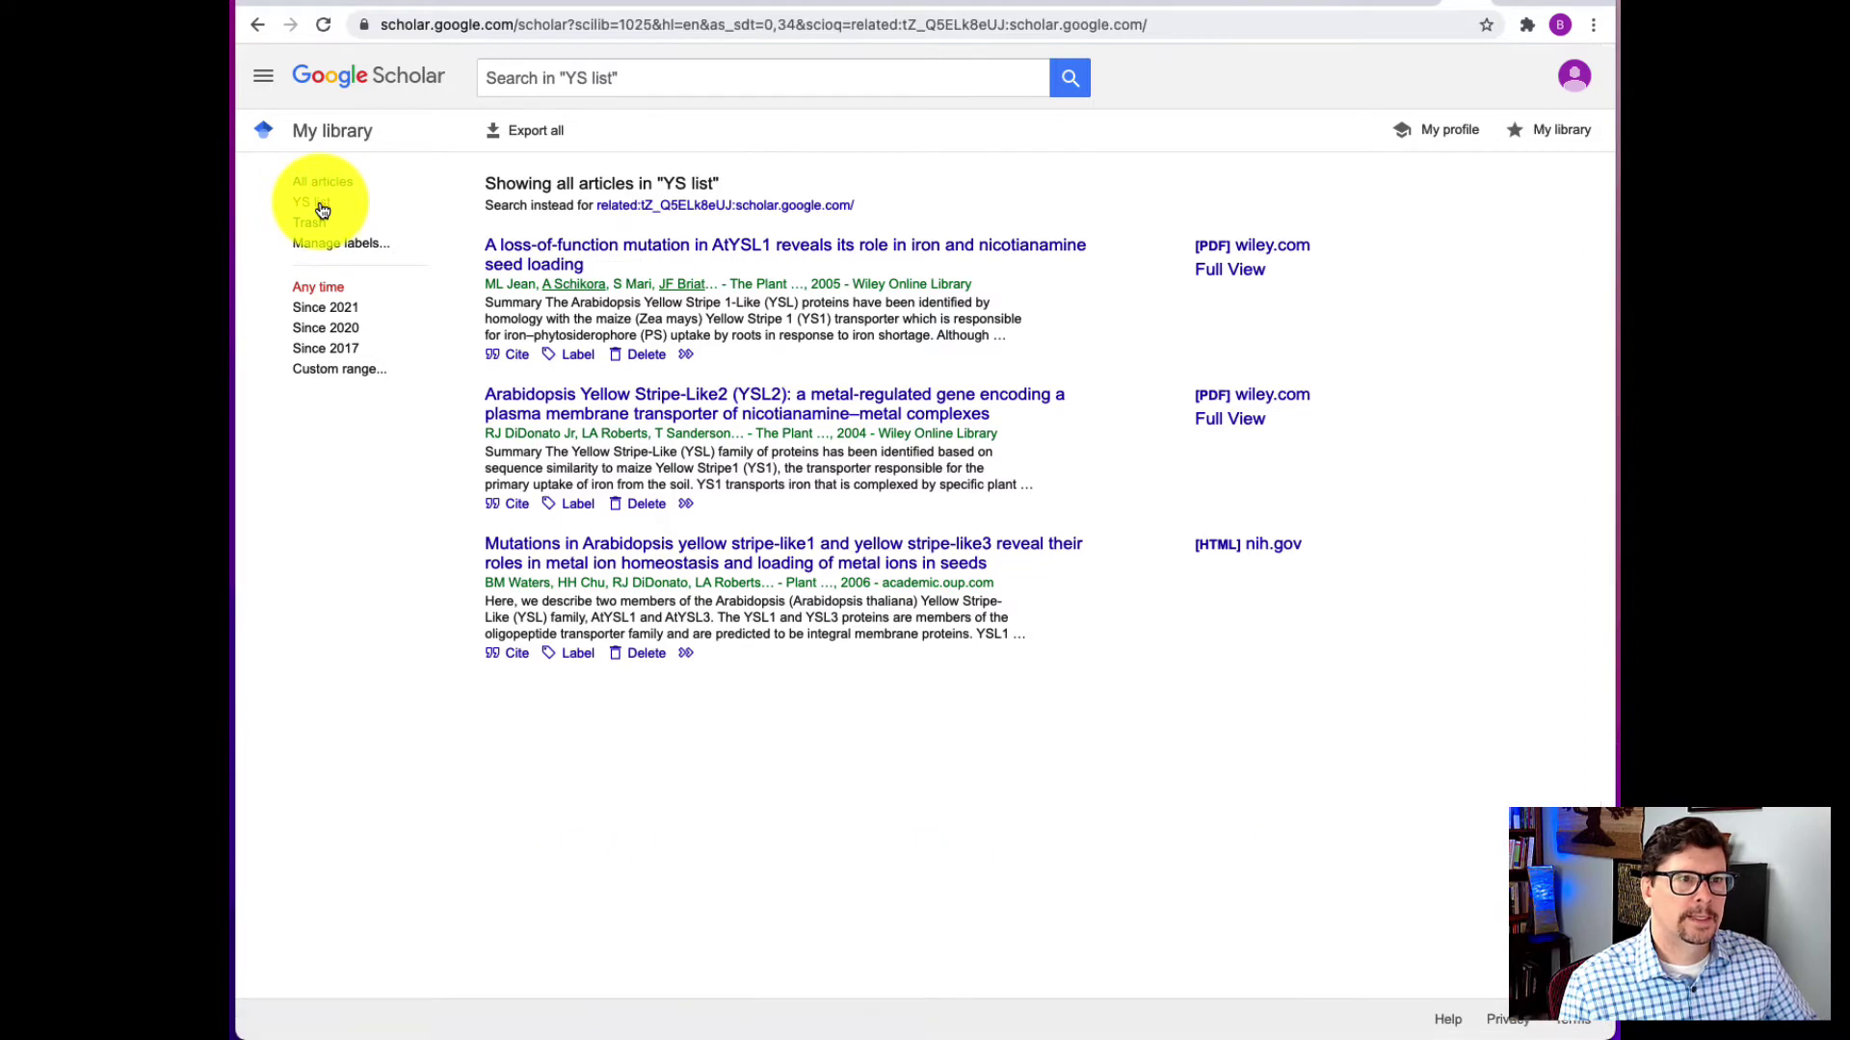
left_click(540, 135)
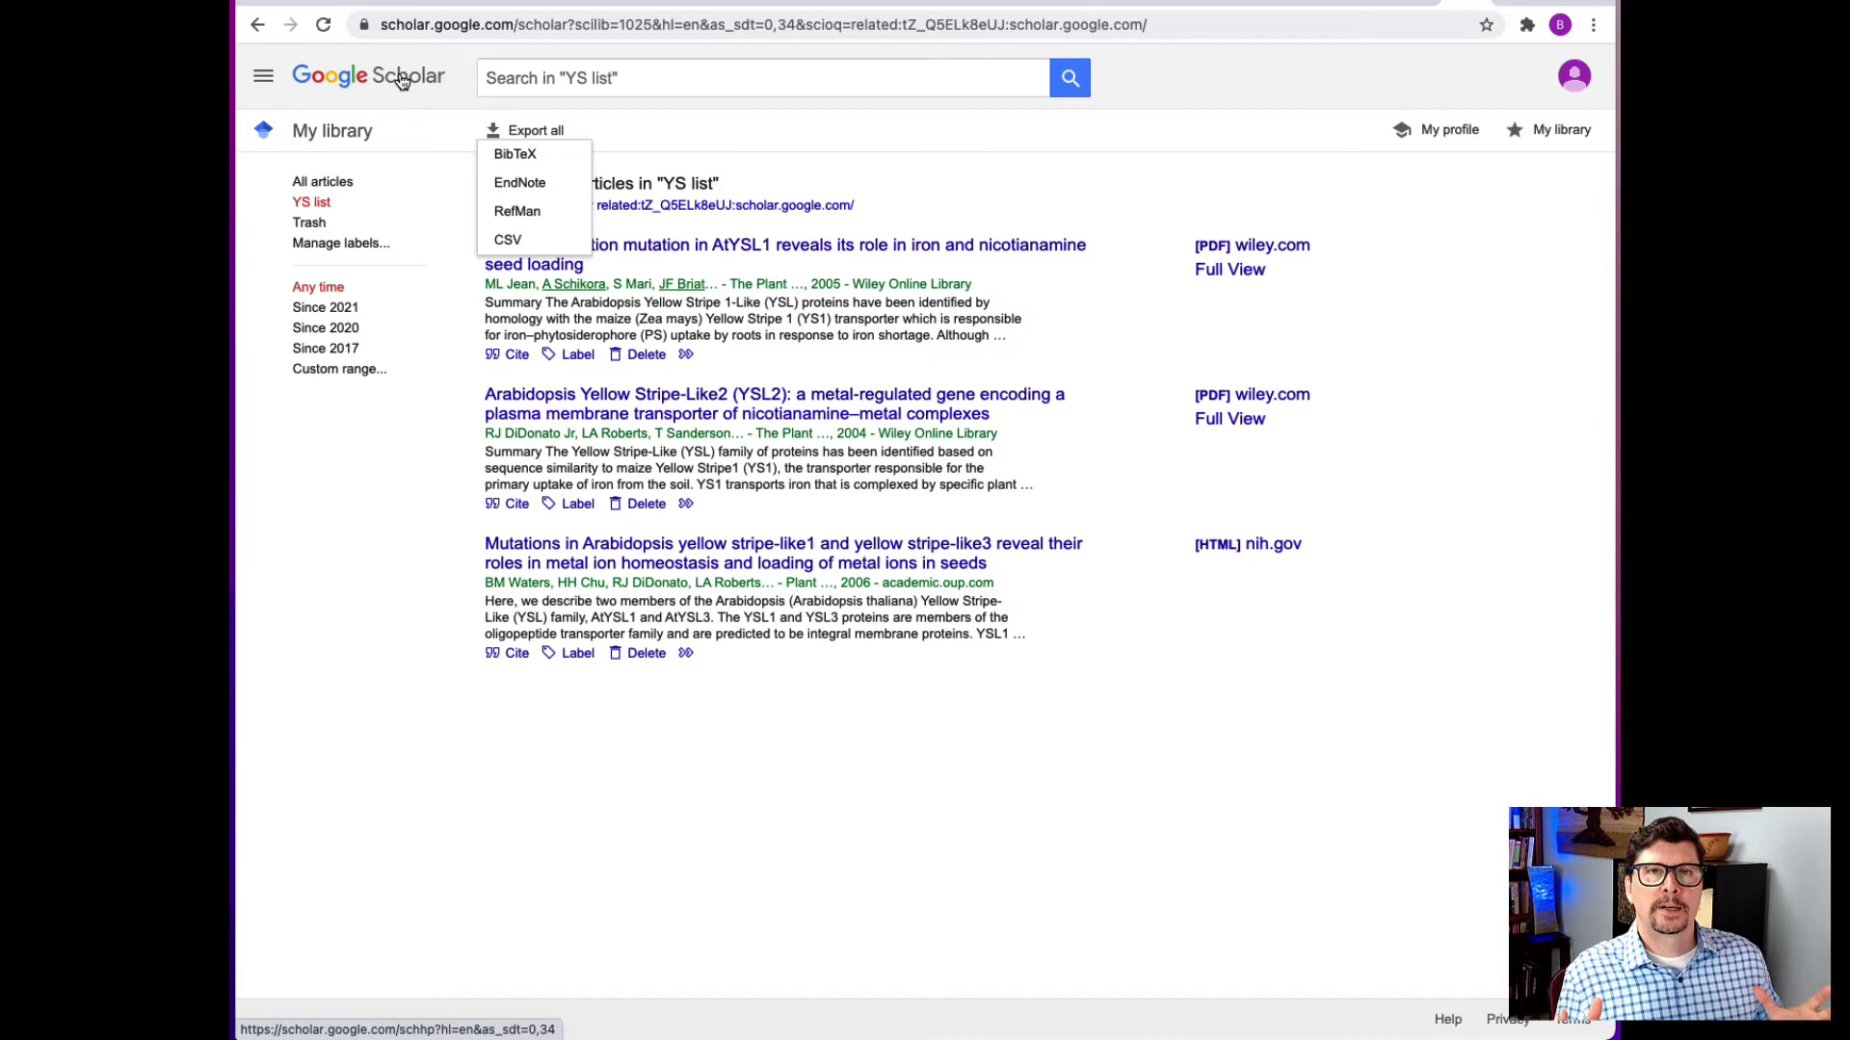
left_click(401, 81)
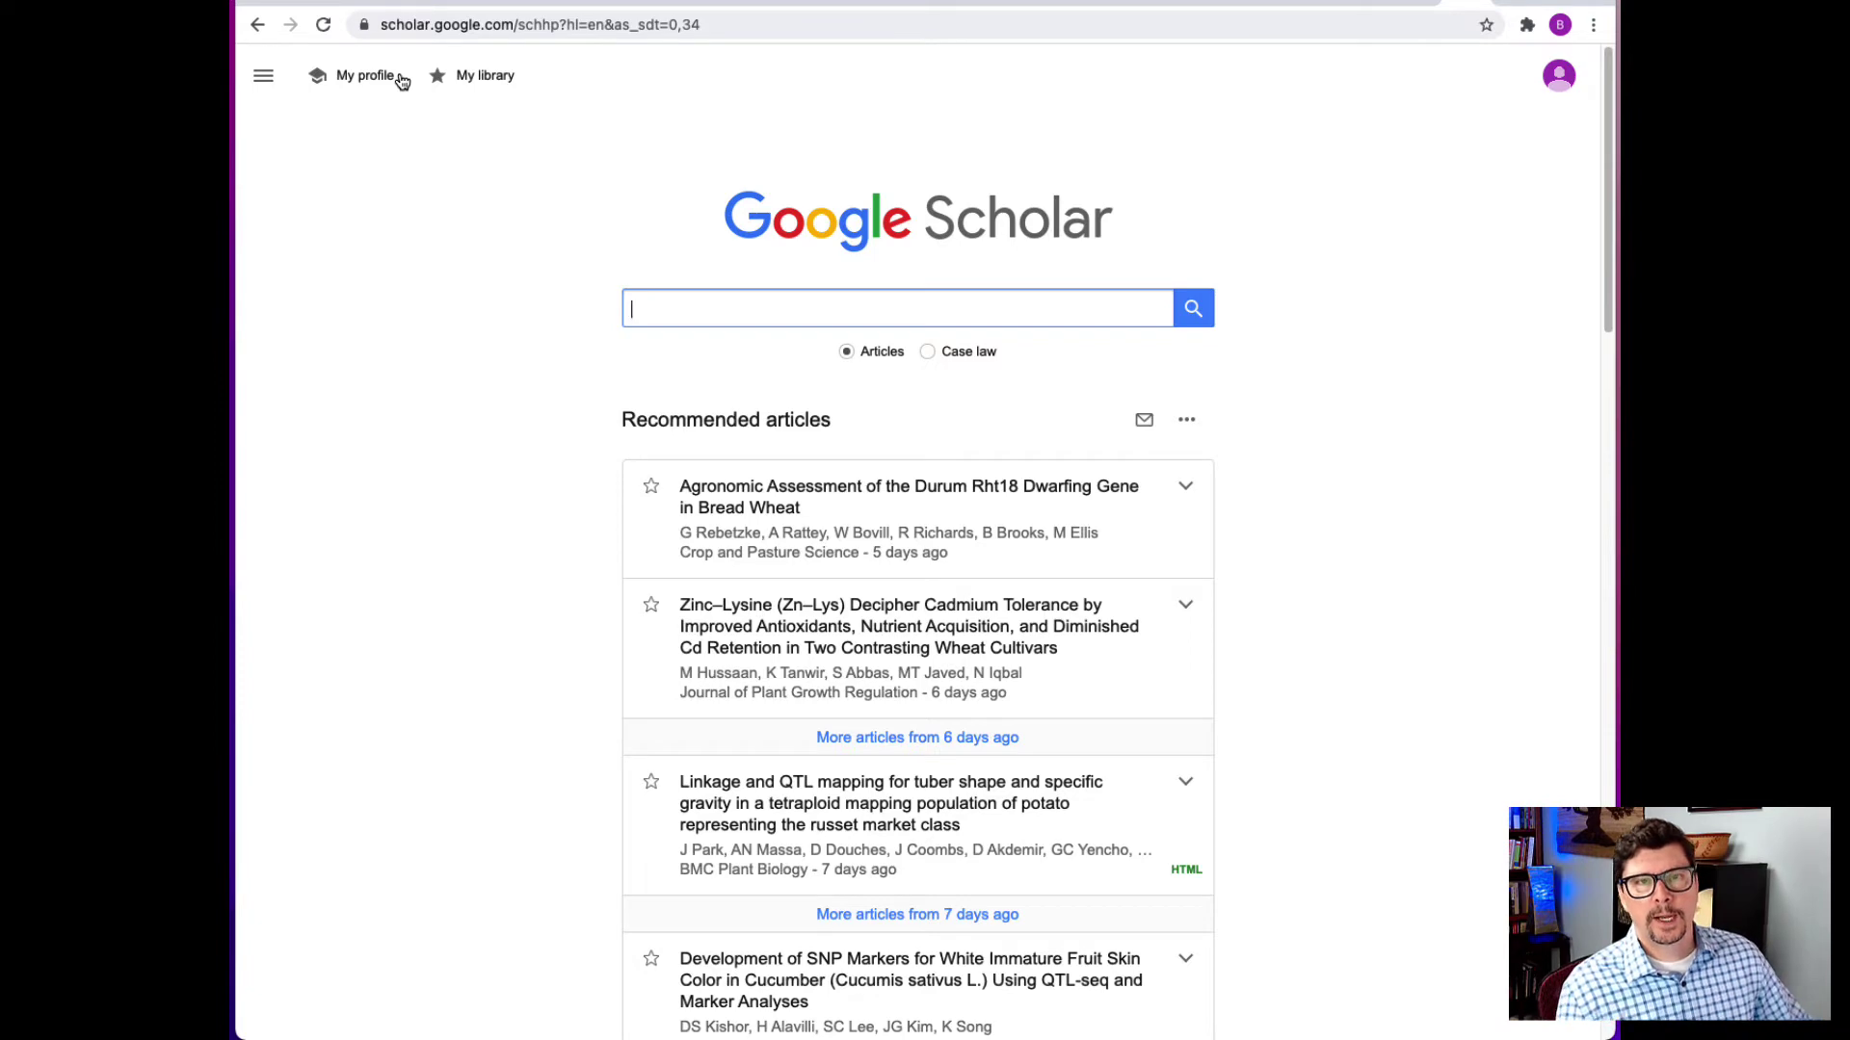
Search Scholar for 'yellow stripe like' using the autocomplete suggestion.
type("y")
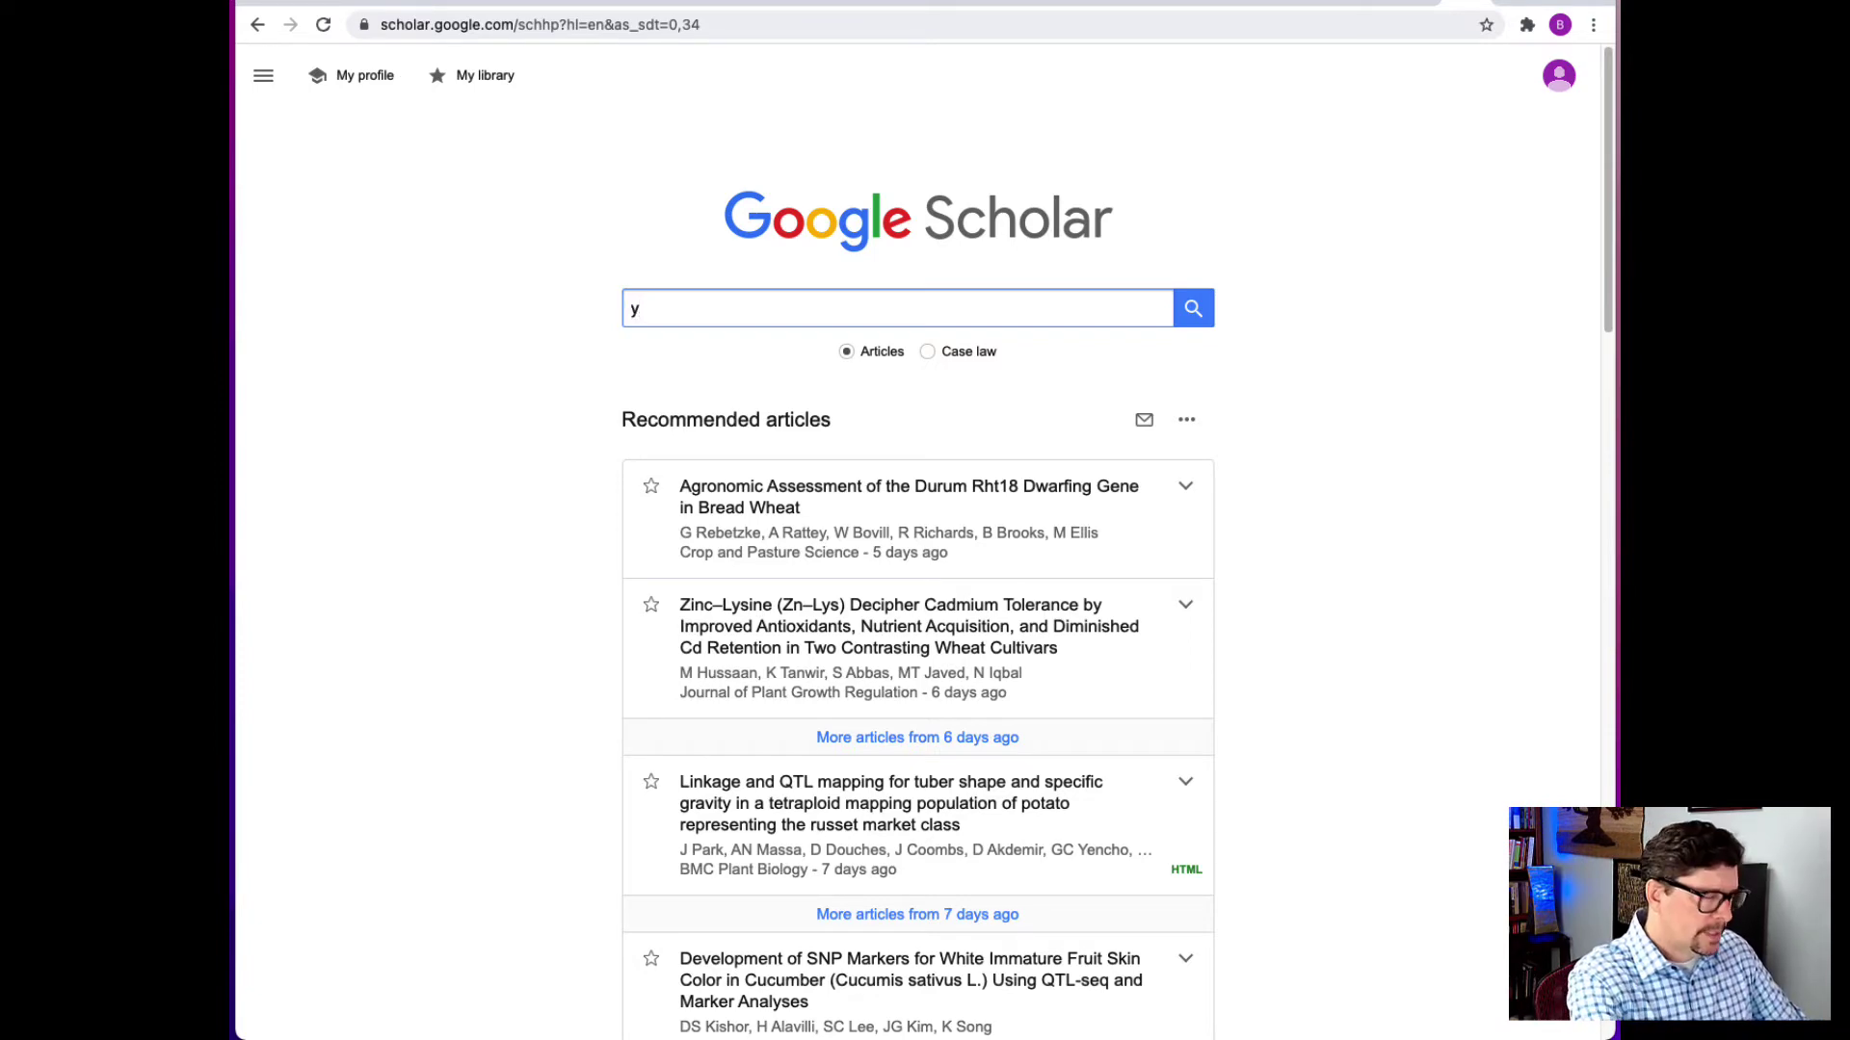
type("ellow stripe")
left_click(740, 367)
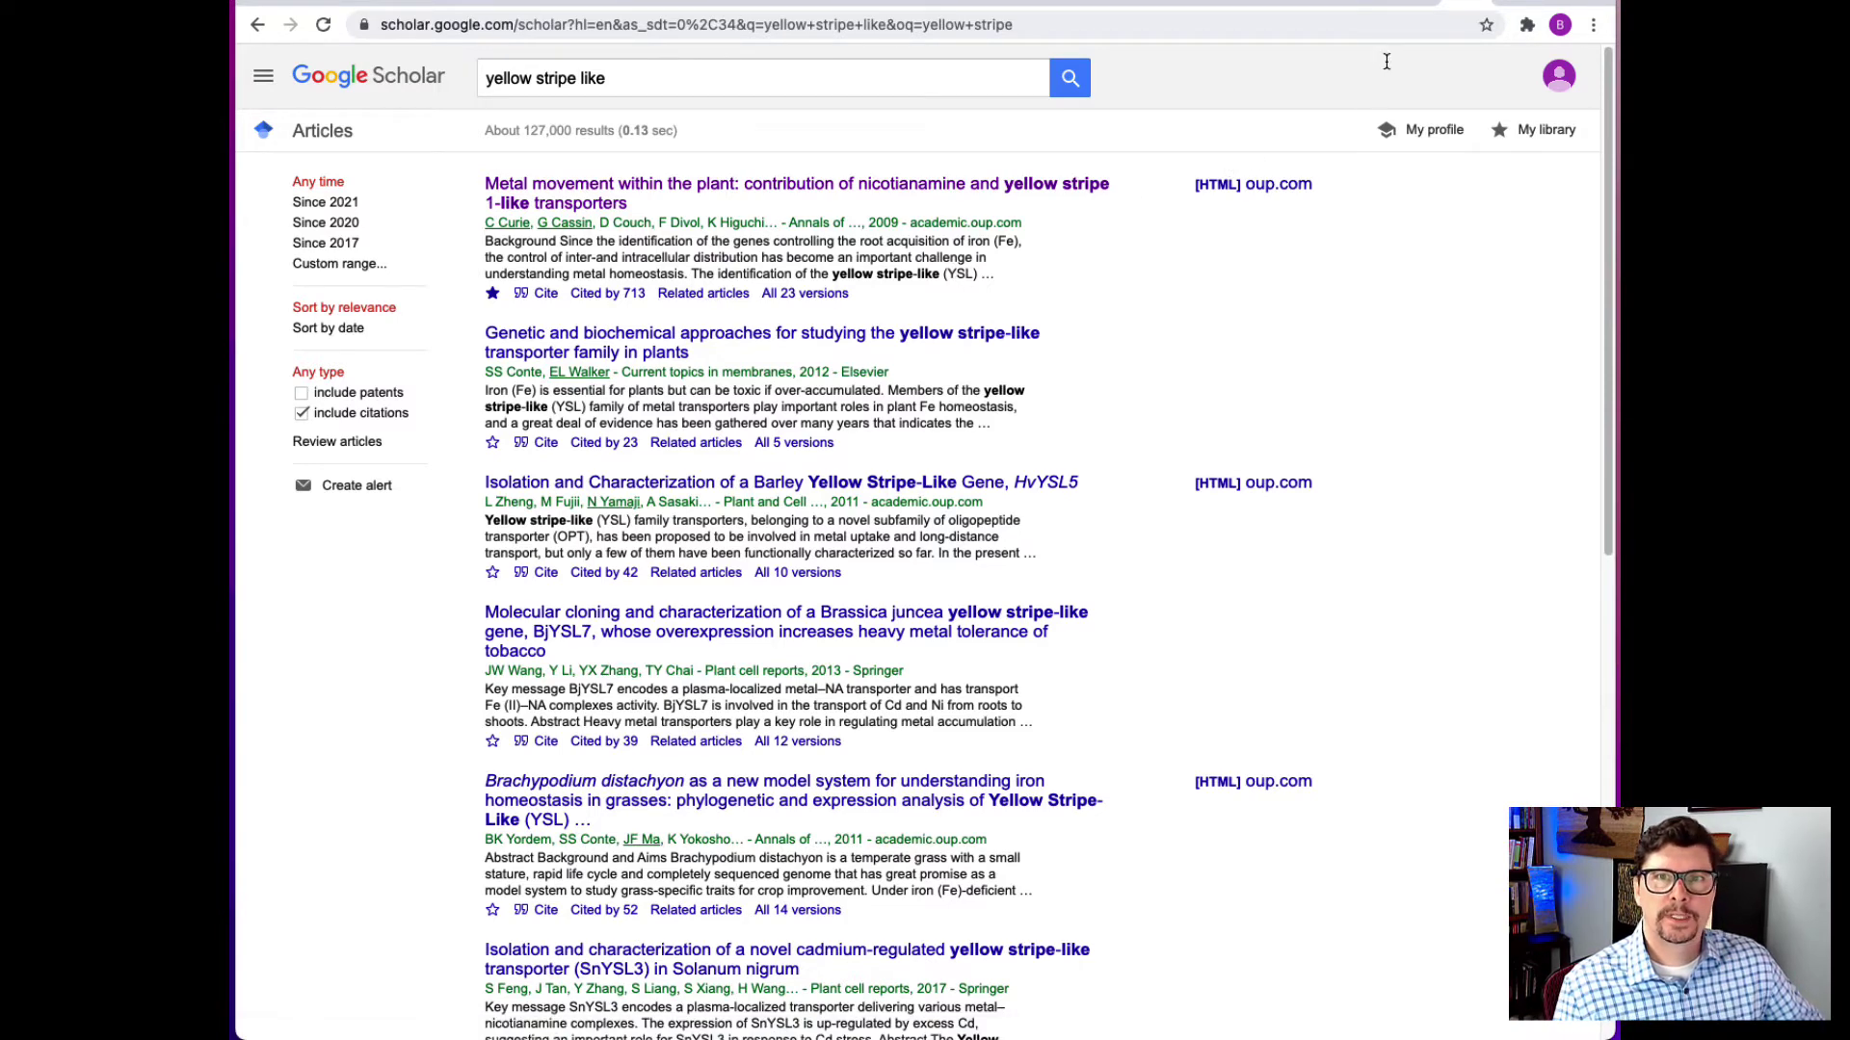
Build a Connected Papers graph from the pasted Yellow Stripe-Like1/Like3 paper title.
left_click(1422, 4)
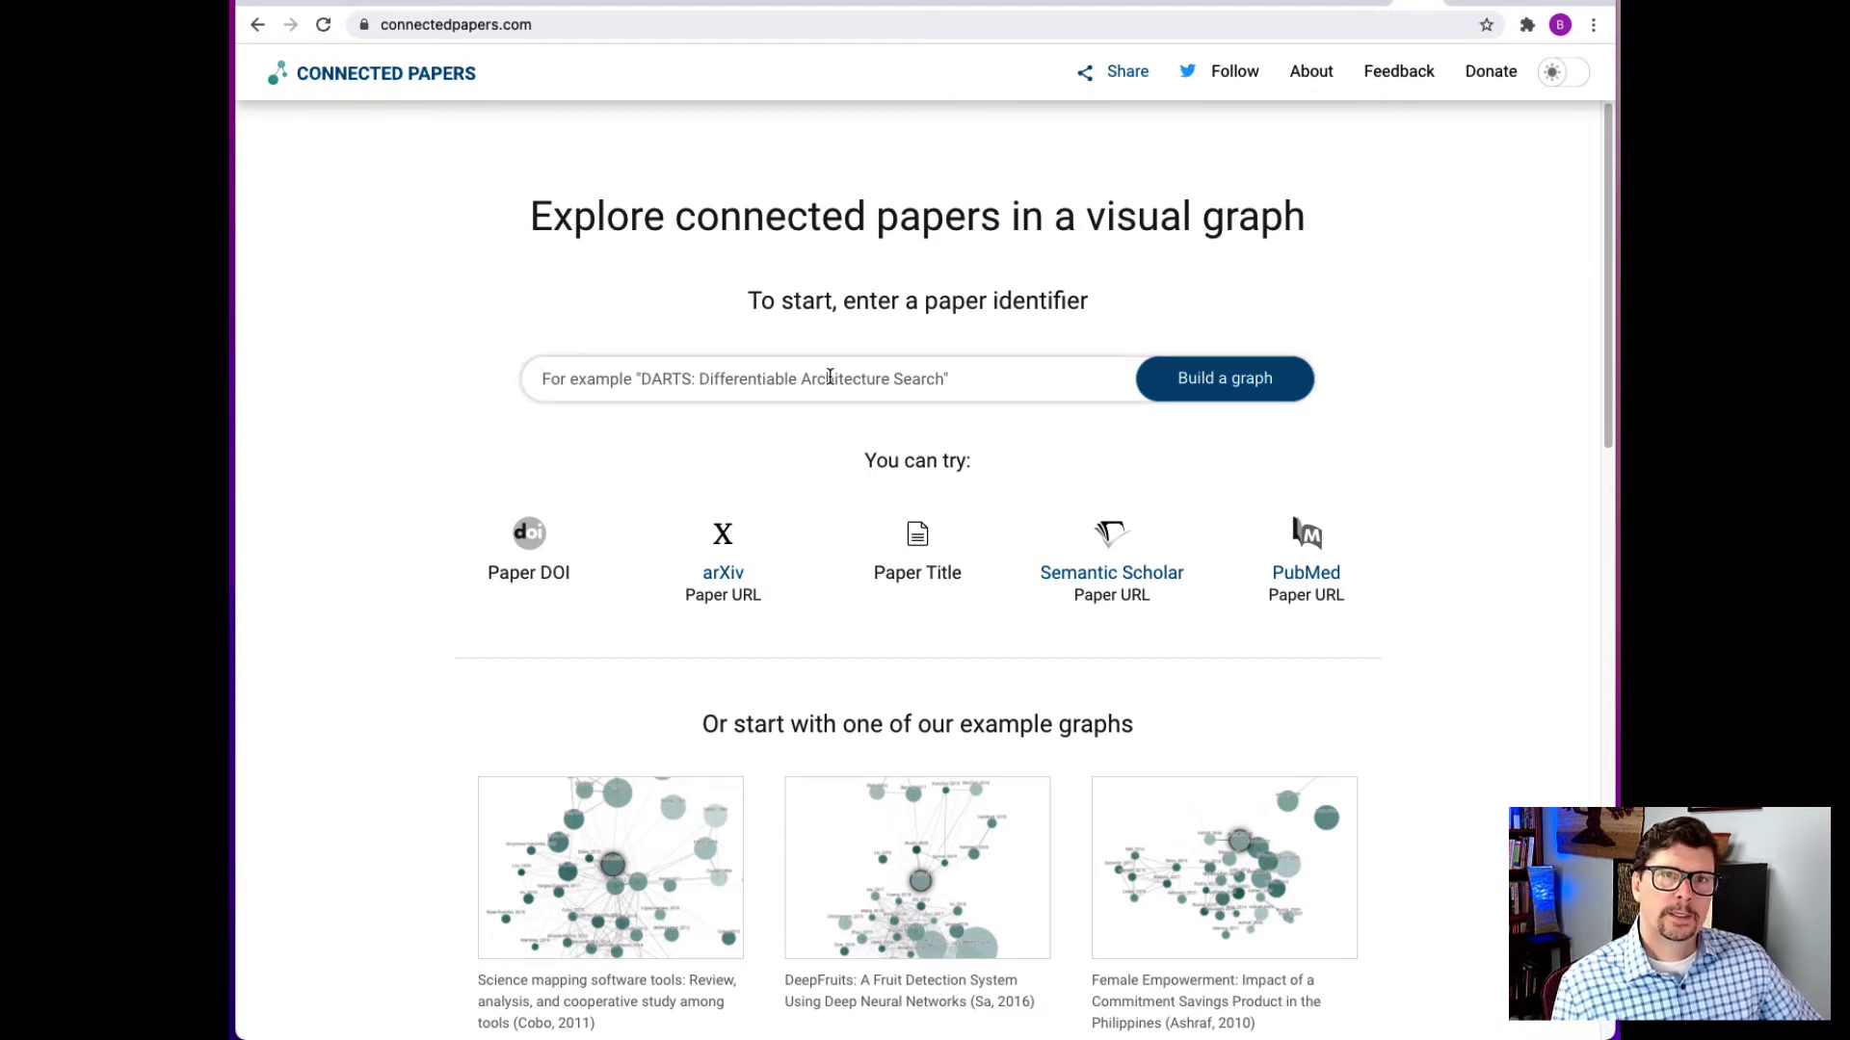
type("Mutations in Arabidopsis Yellow Stripe-Like1 and Yellow Stripe-Like3 Reveal Their Roles in Metal Ion Homeostasis and Loading of Metal Ions in Seeds")
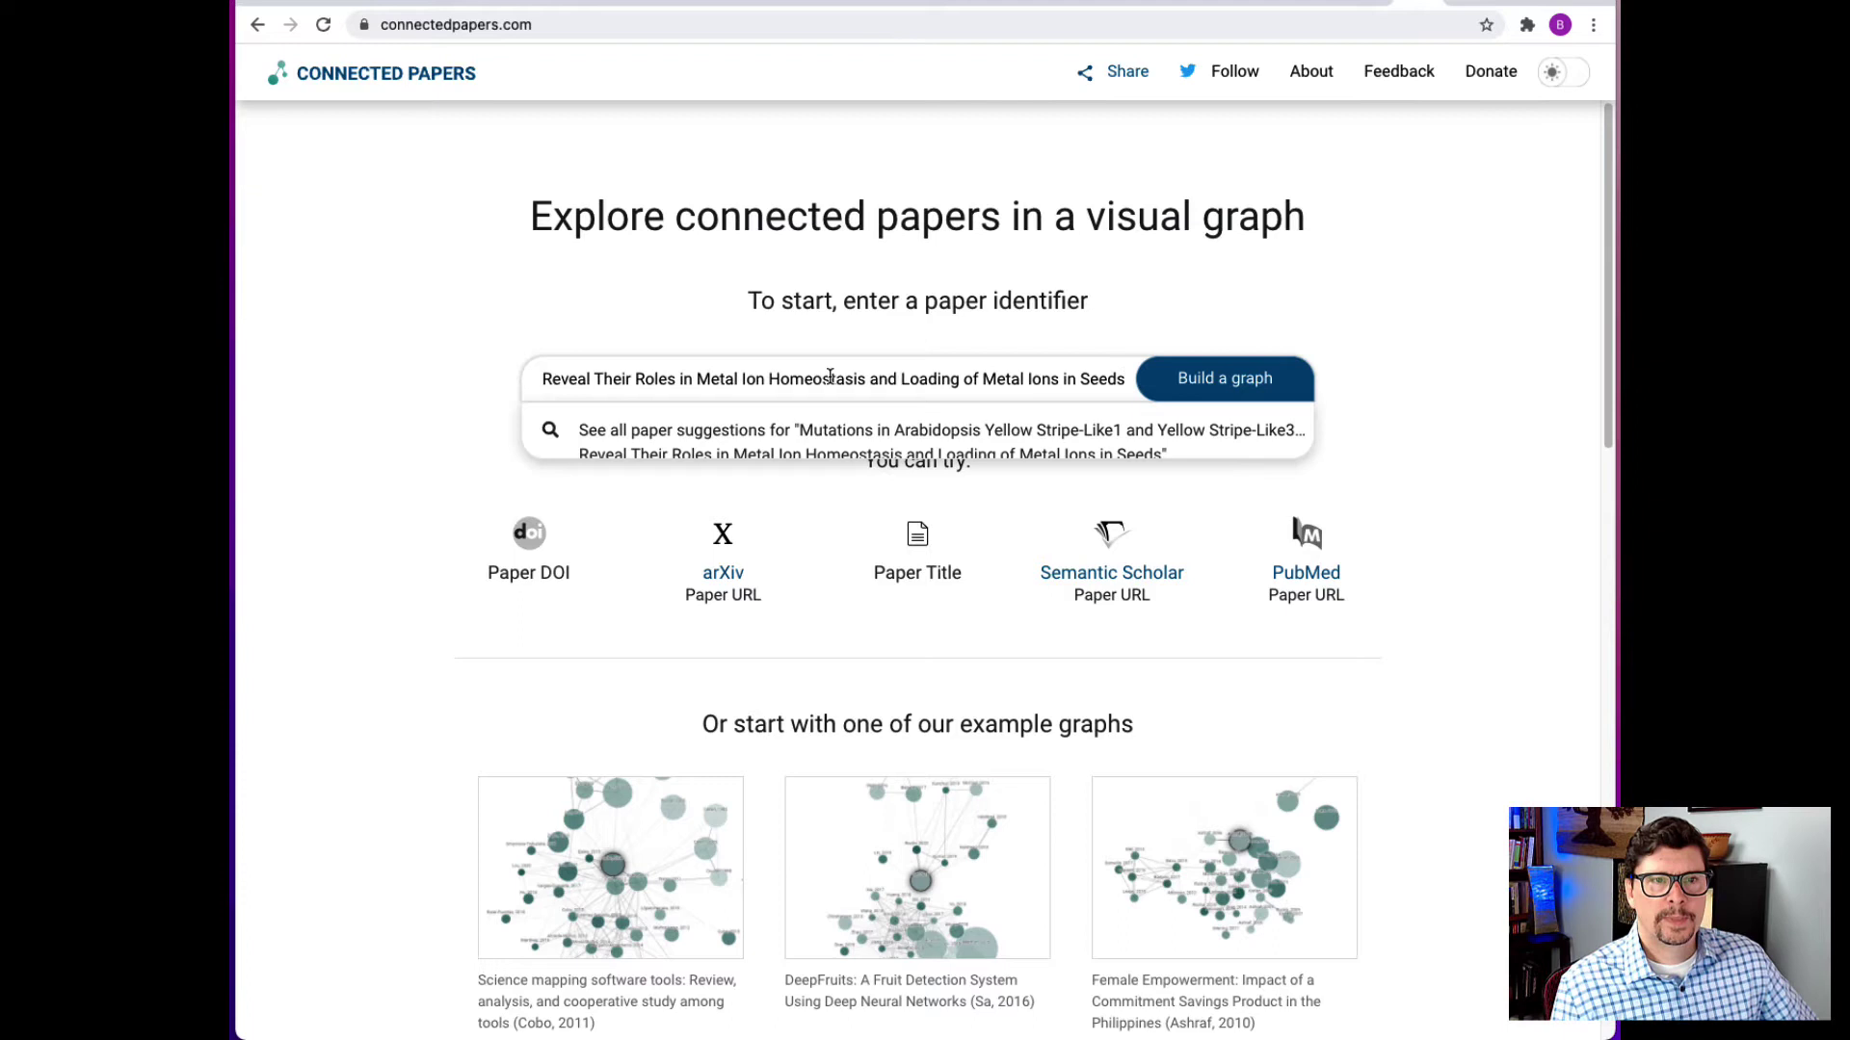
left_click(1221, 385)
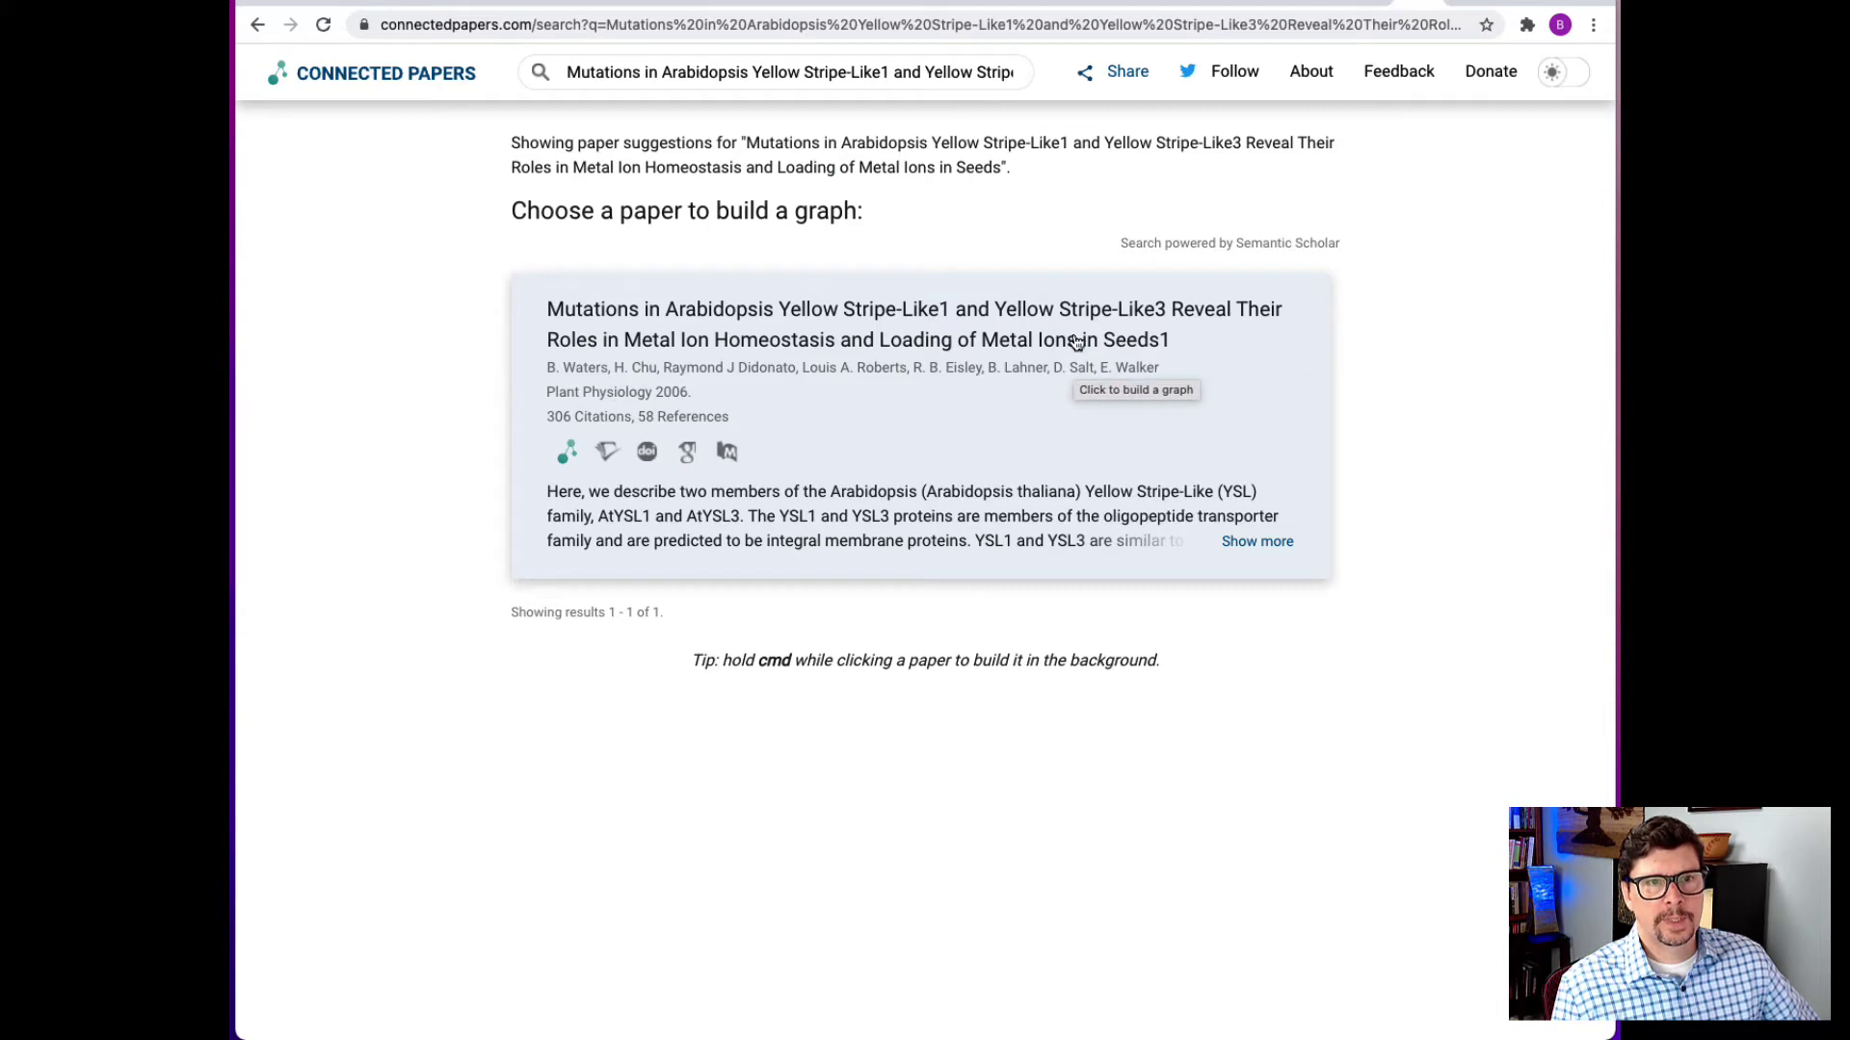
left_click(1007, 345)
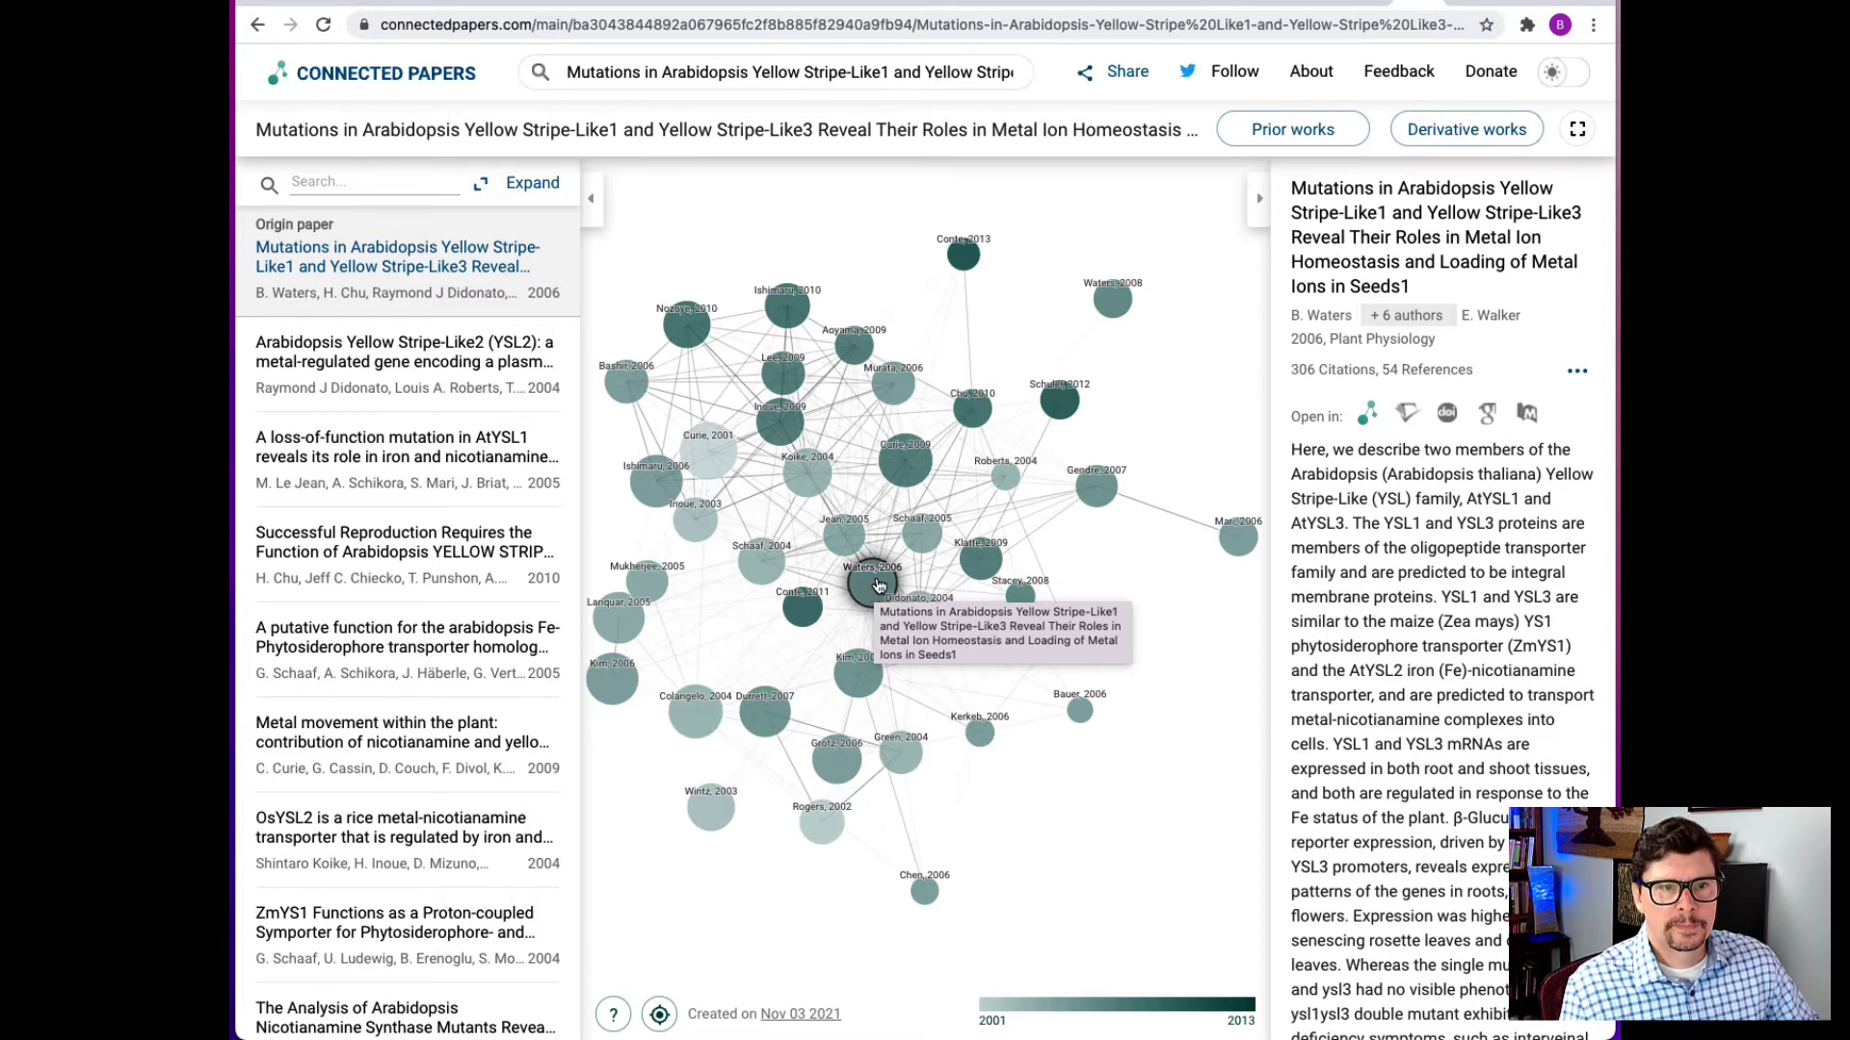
Select the Curie 2009 'Metal movement within the plant' node to show its details.
mouse_move(910, 477)
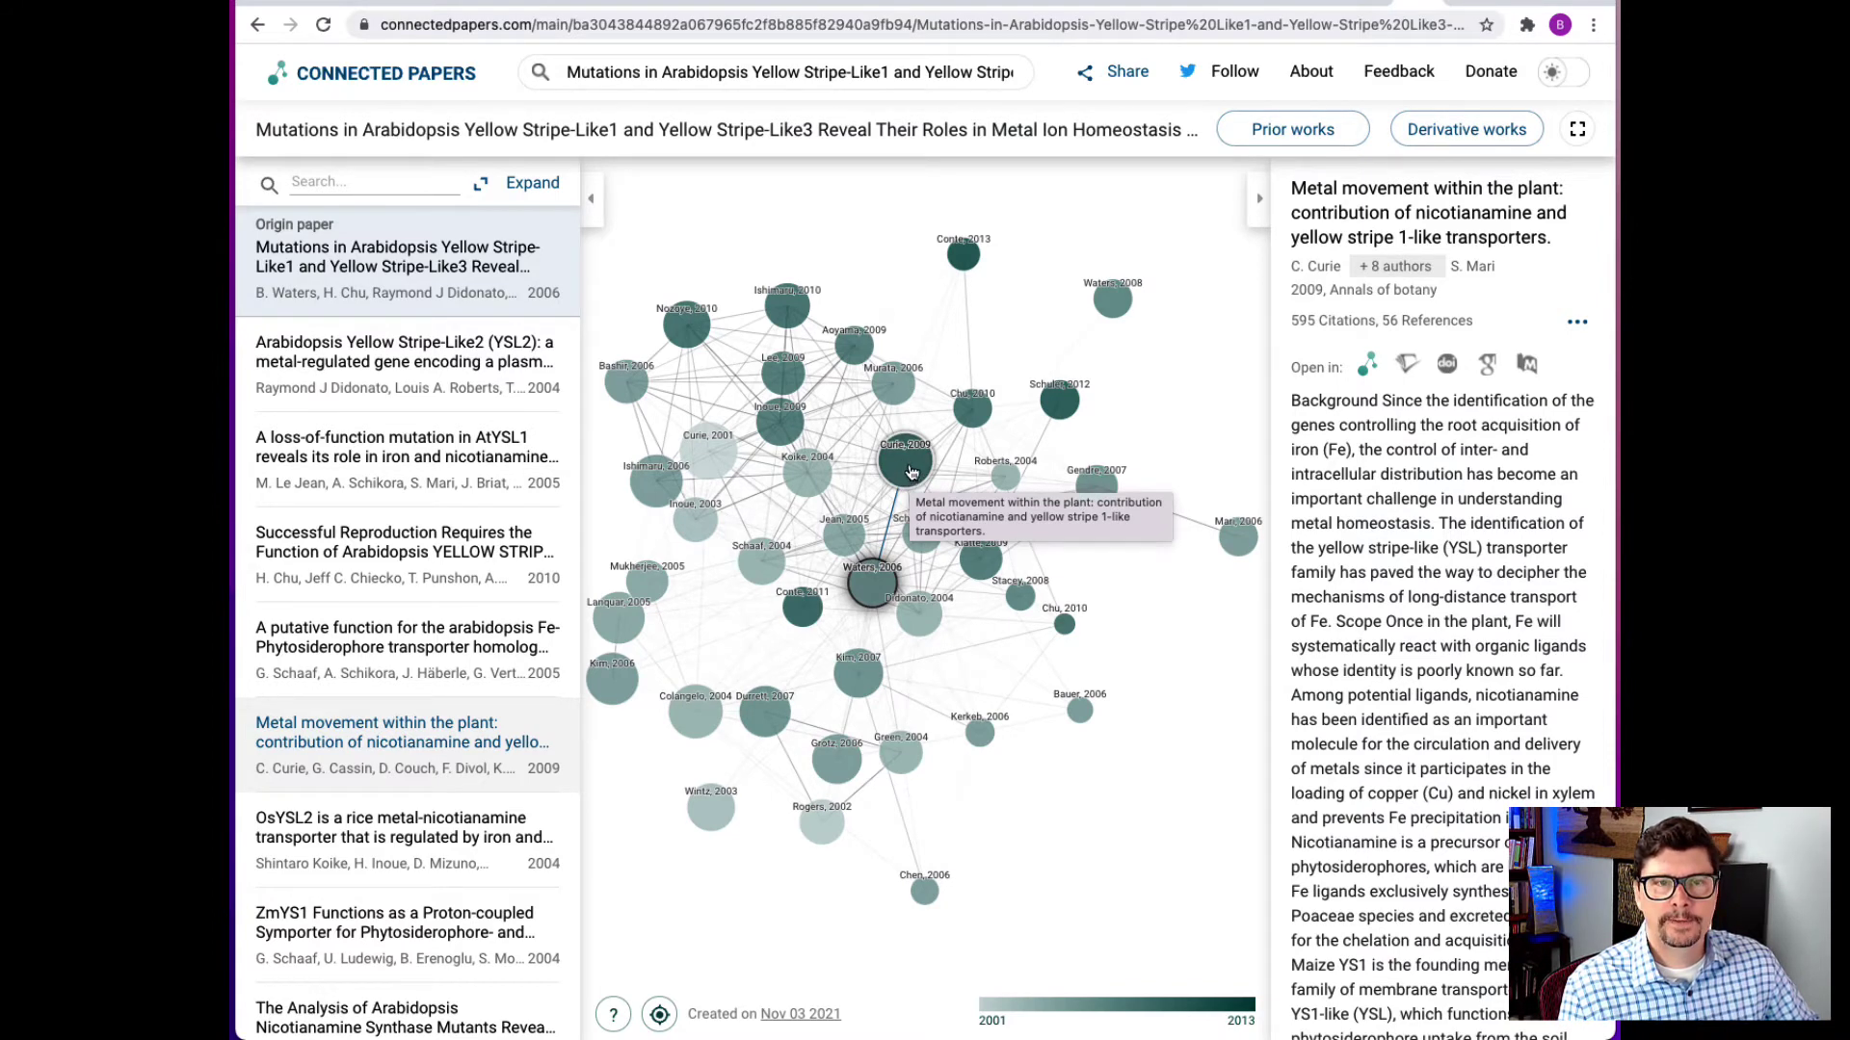
left_click(1009, 483)
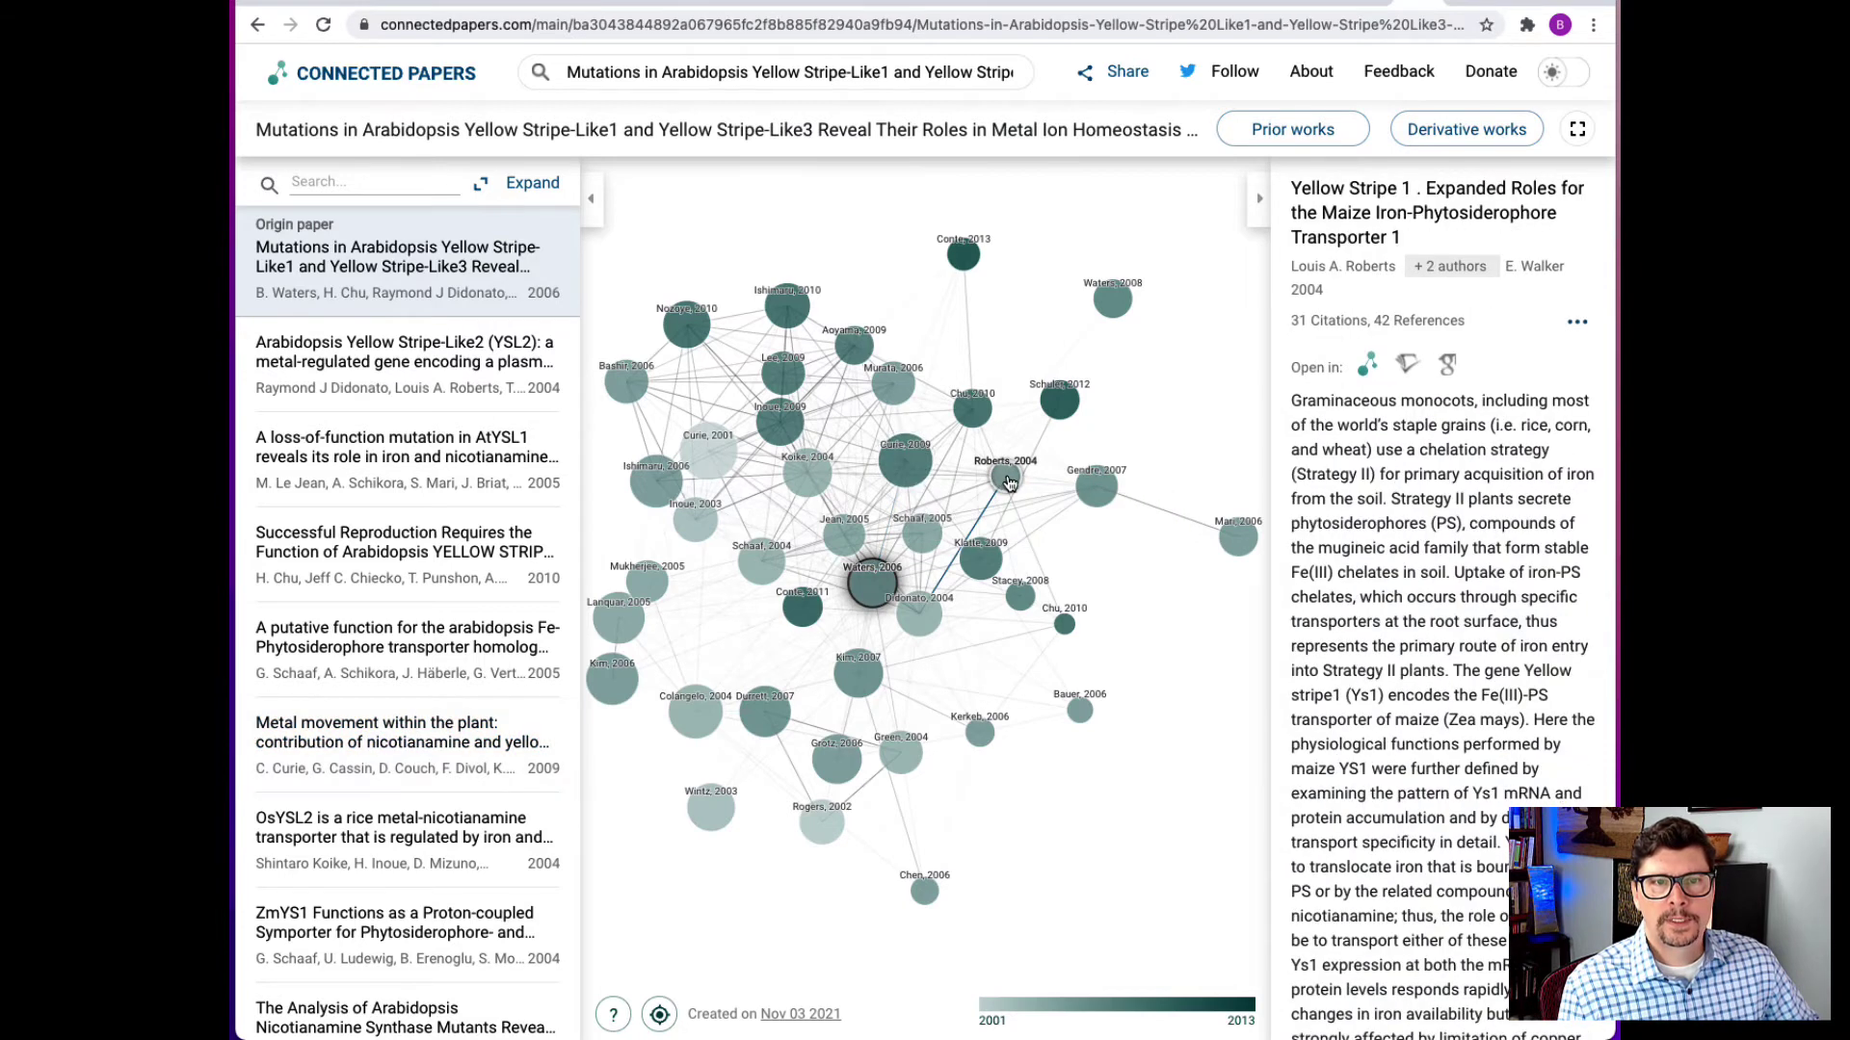
Browse the Curie 2009, Mari 2006, Gendre 2007 and Schuler 2012 nodes, ending on Waters 2008.
left_click(906, 469)
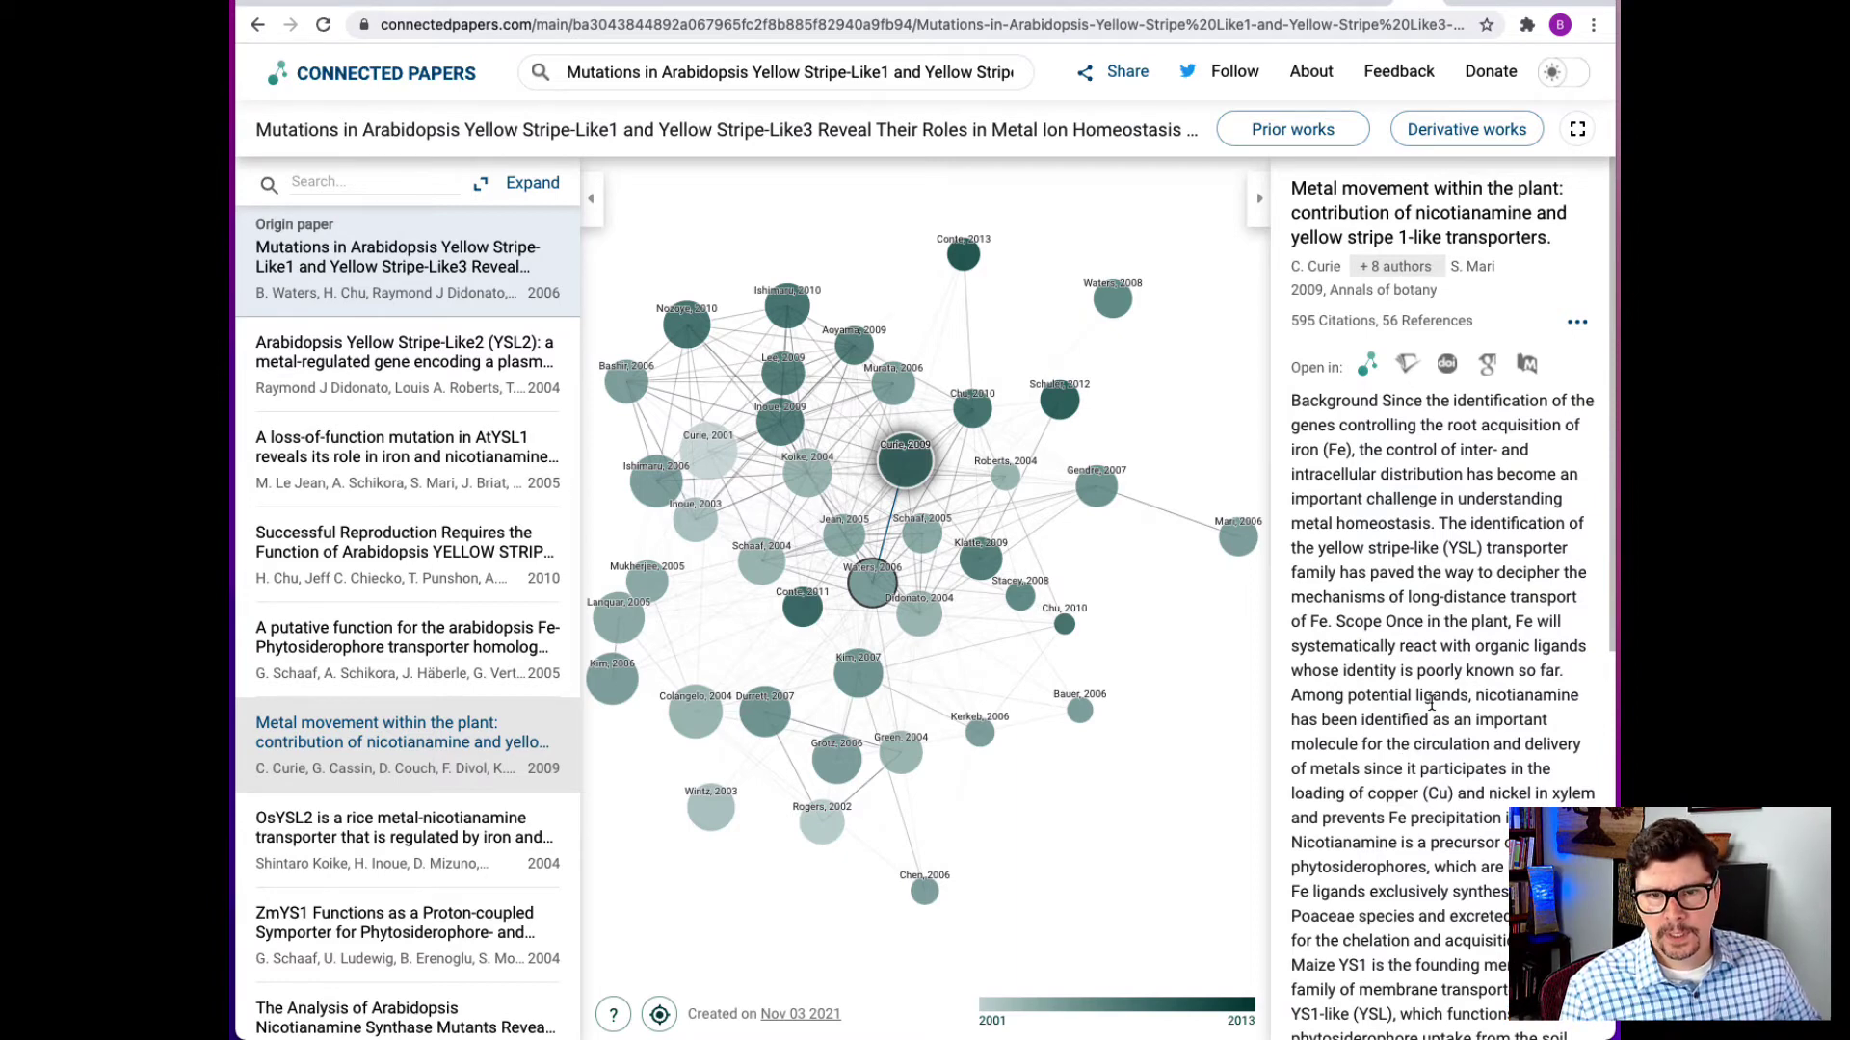
left_click(1239, 541)
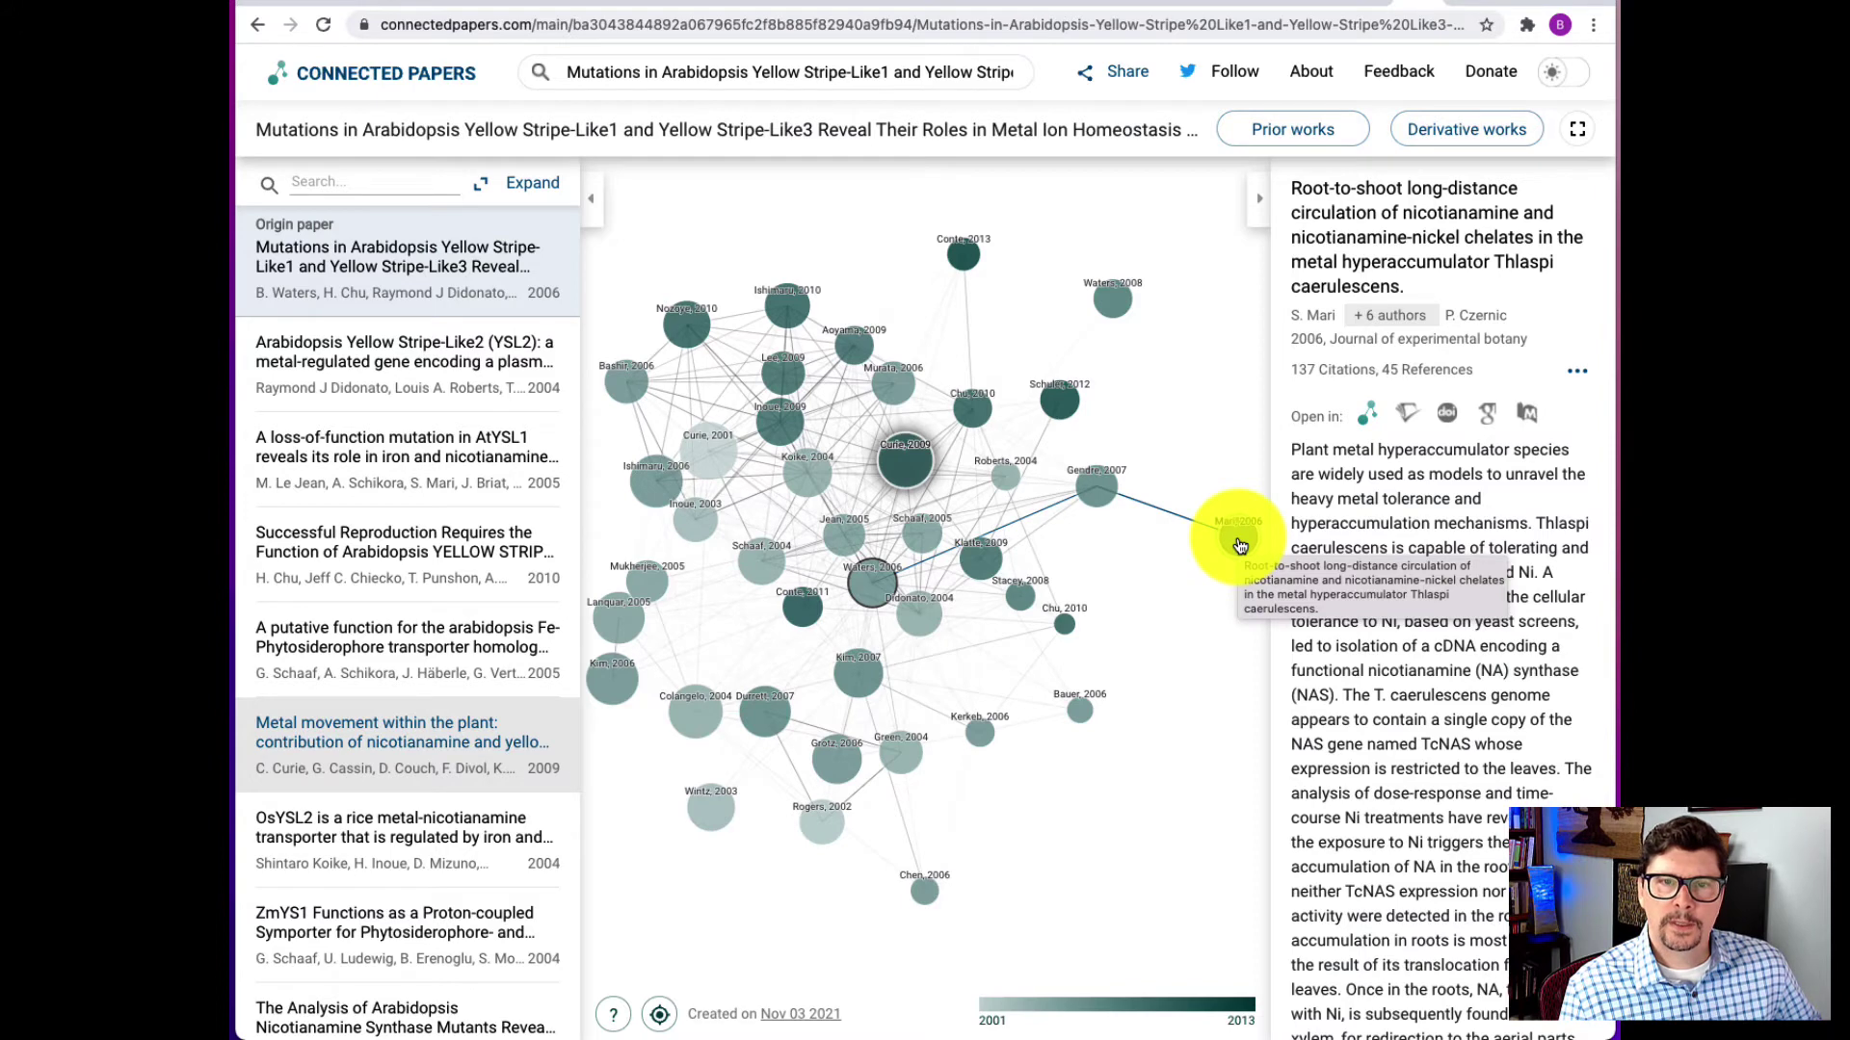
left_click(1097, 488)
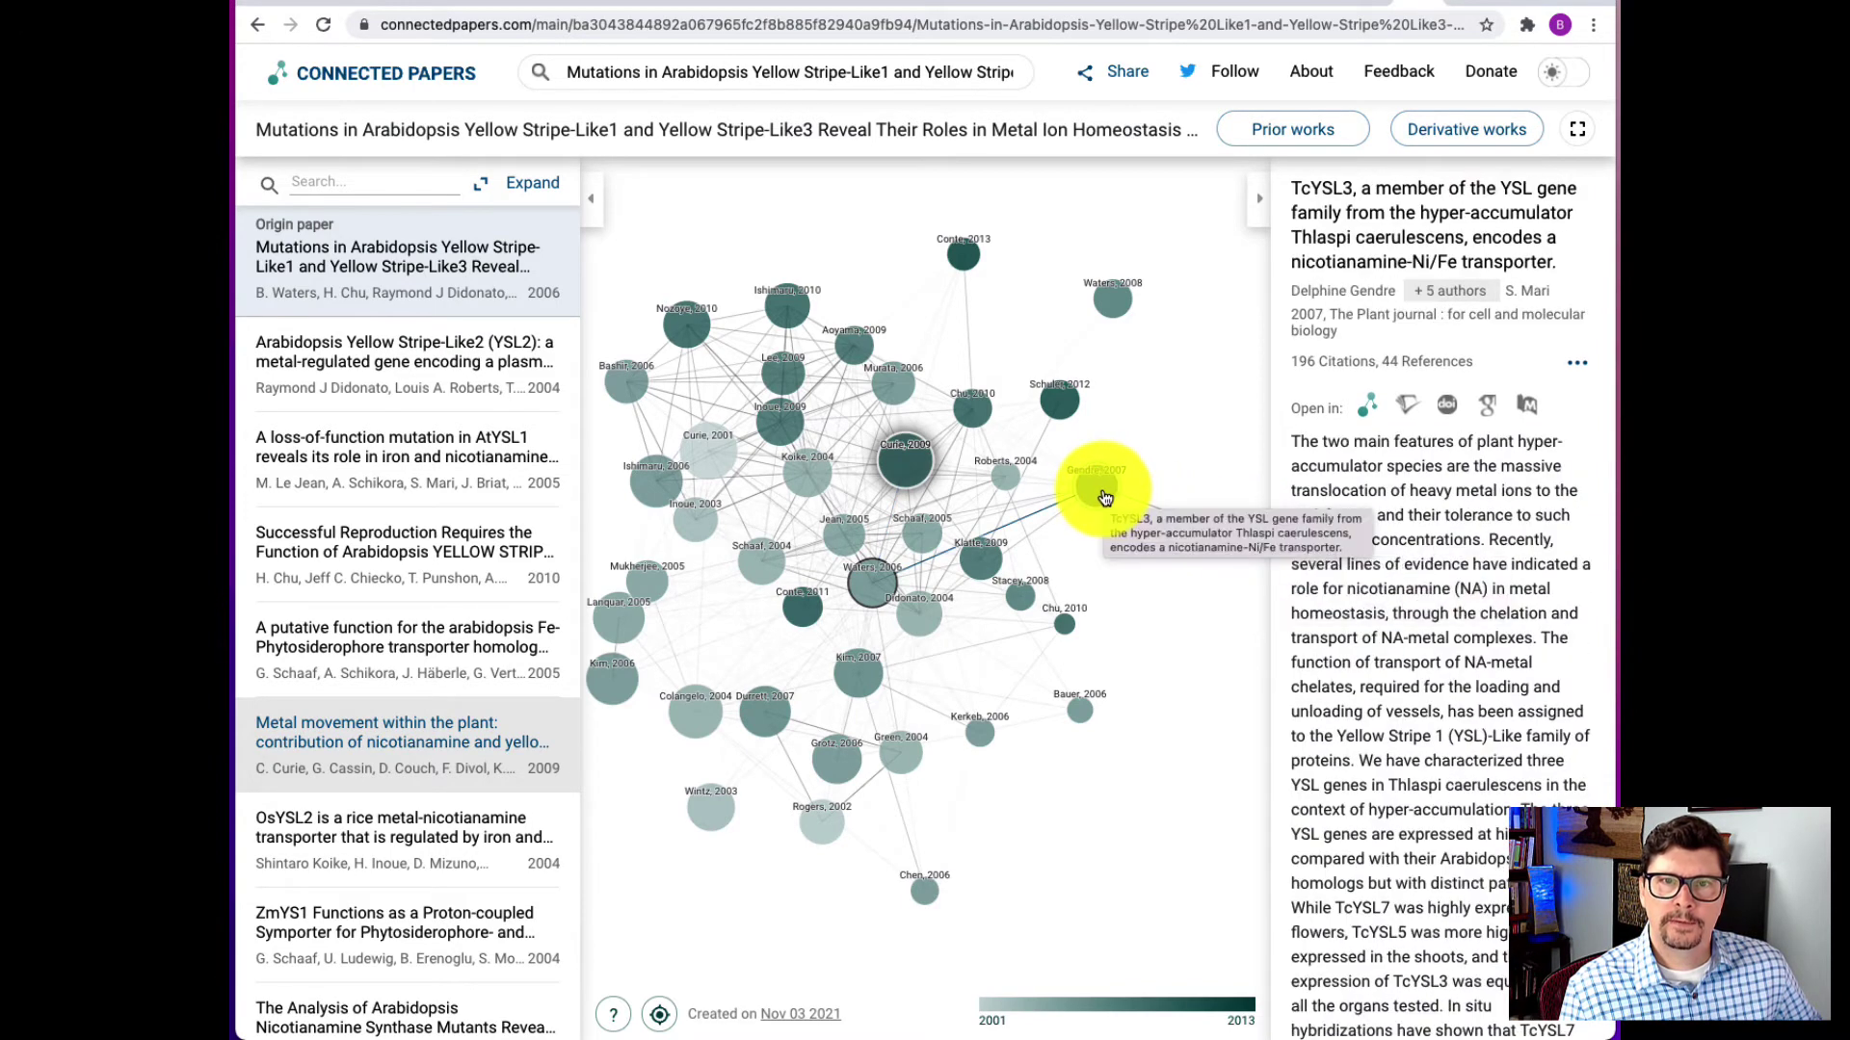
left_click(1060, 412)
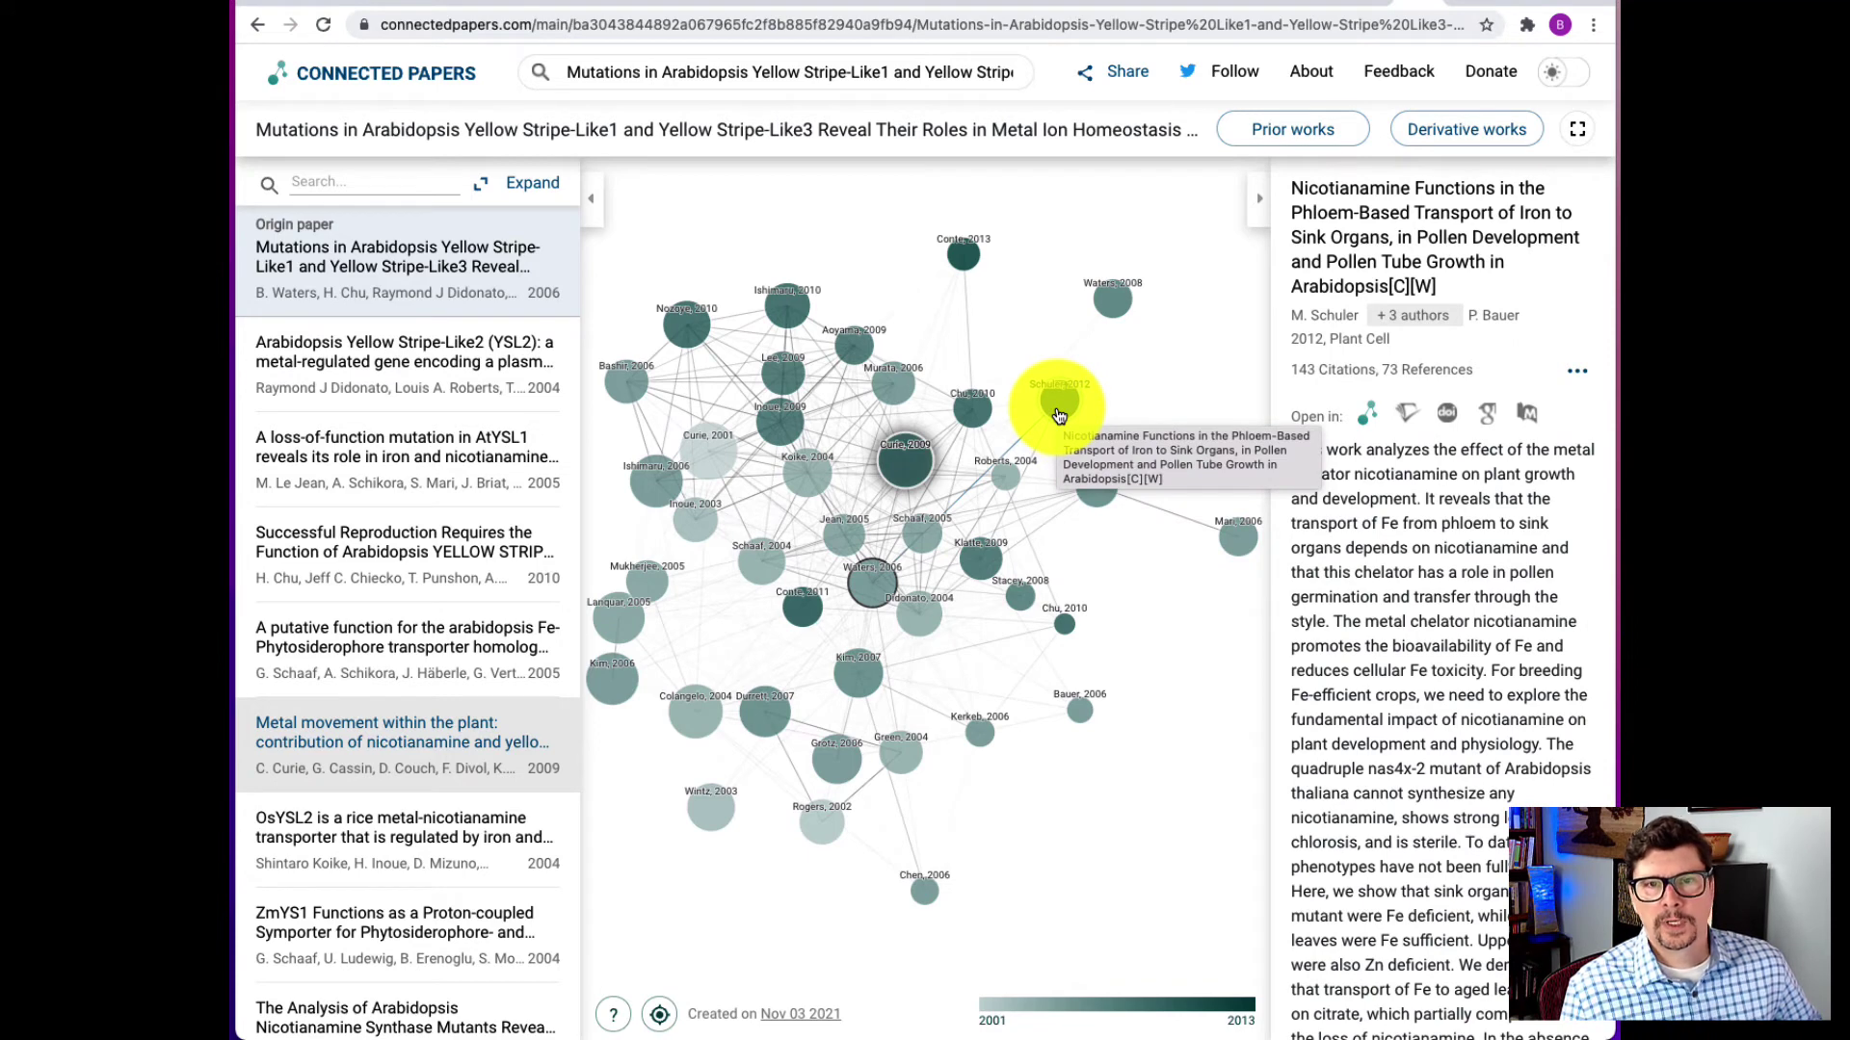
left_click(1114, 307)
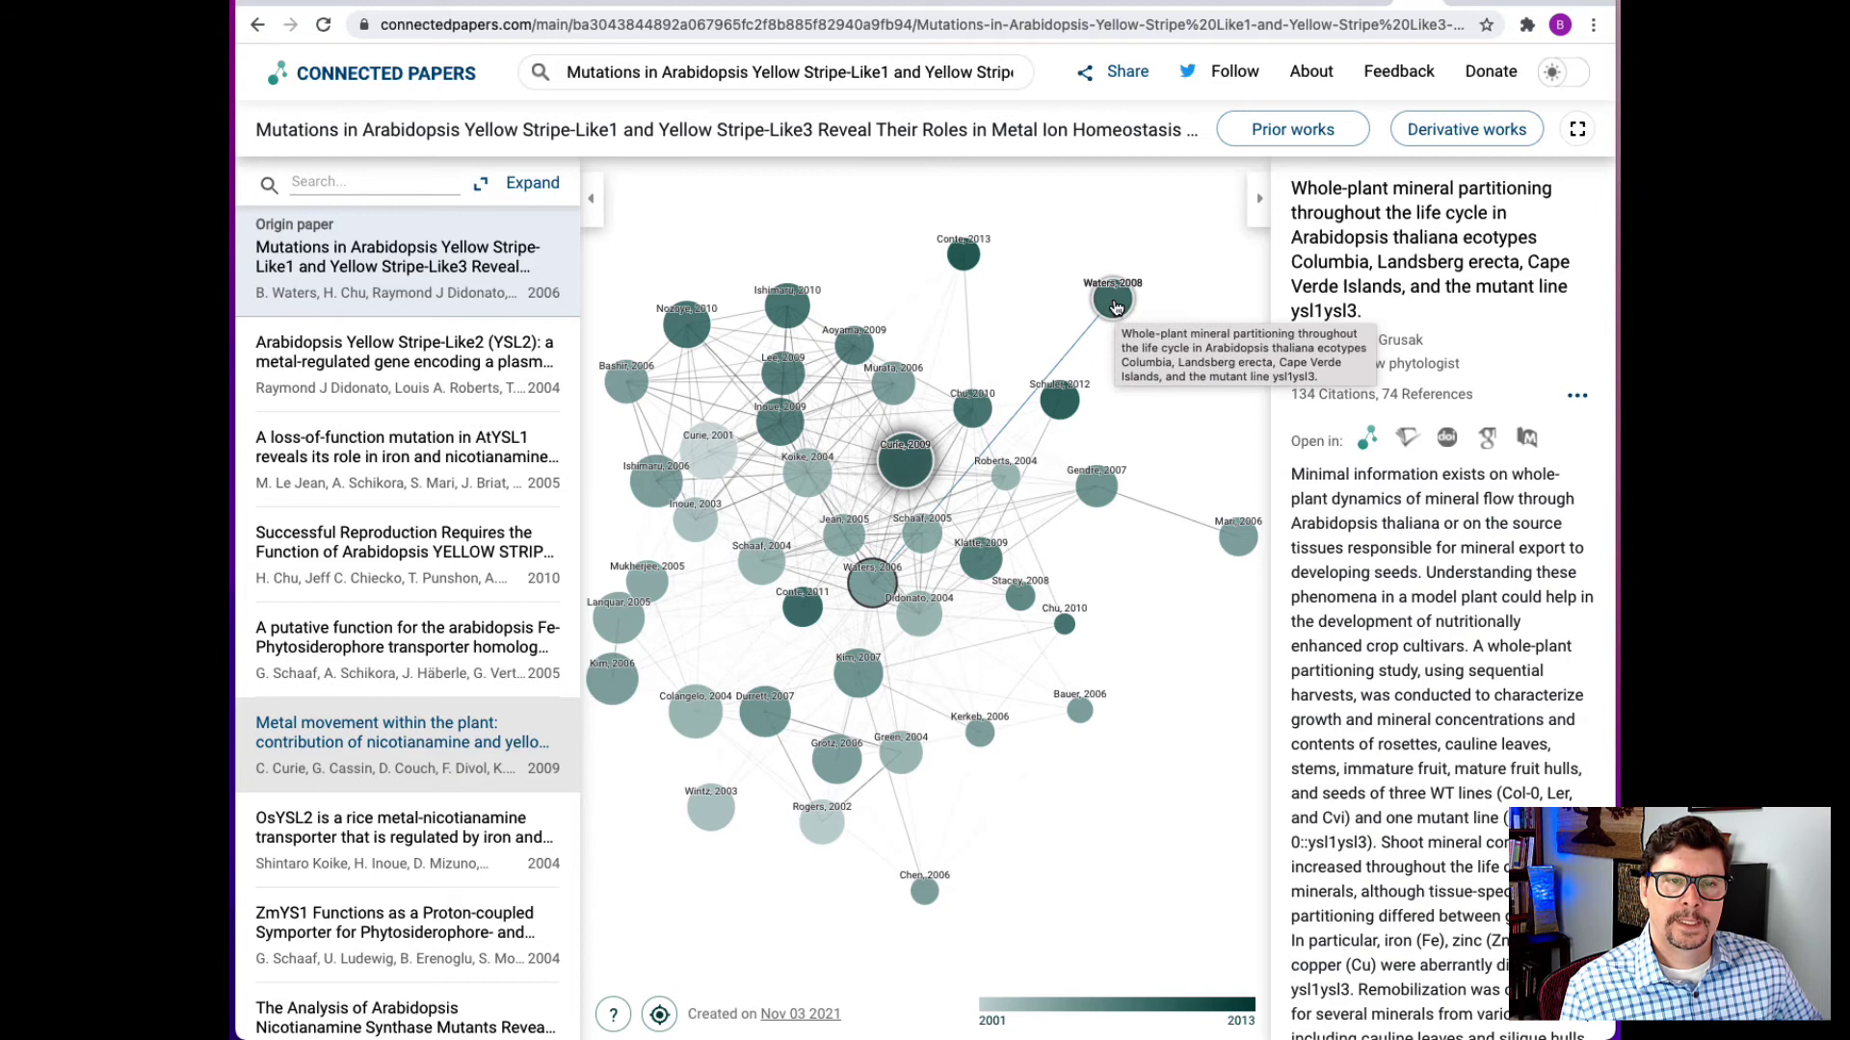
left_click(1115, 304)
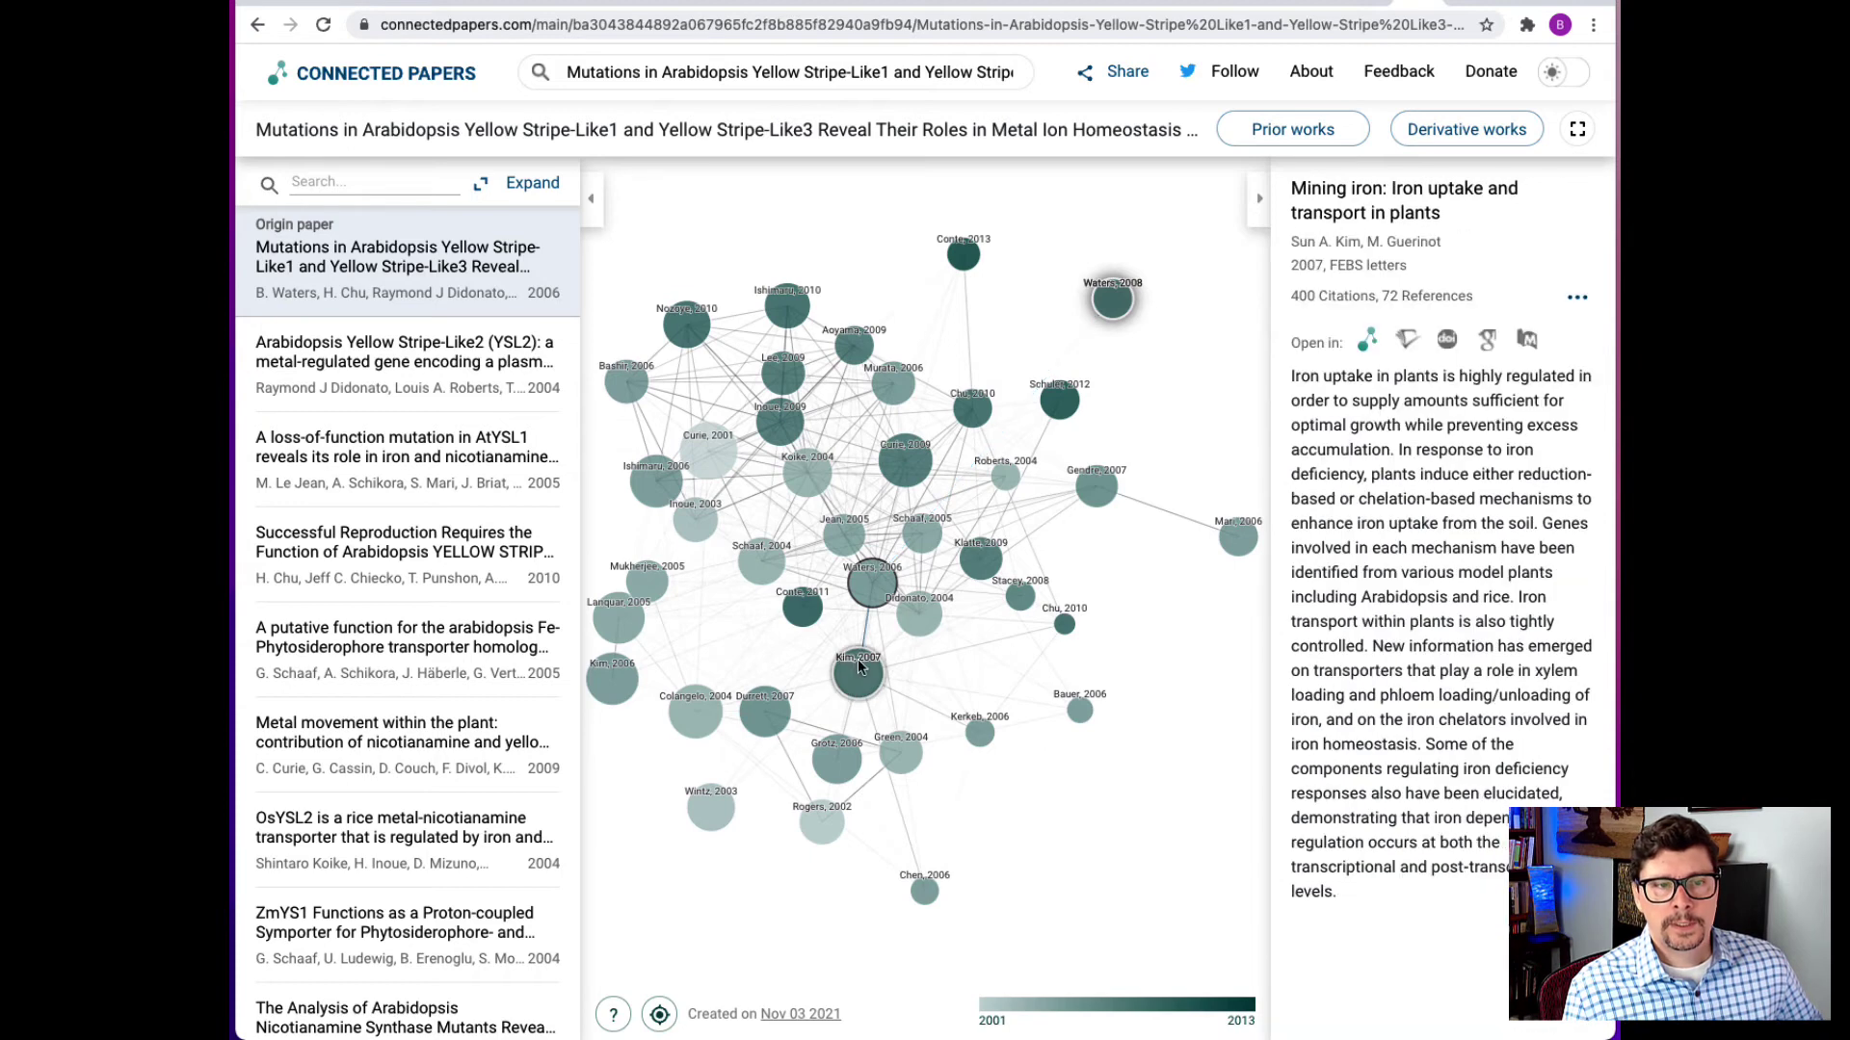
mouse_move(871, 588)
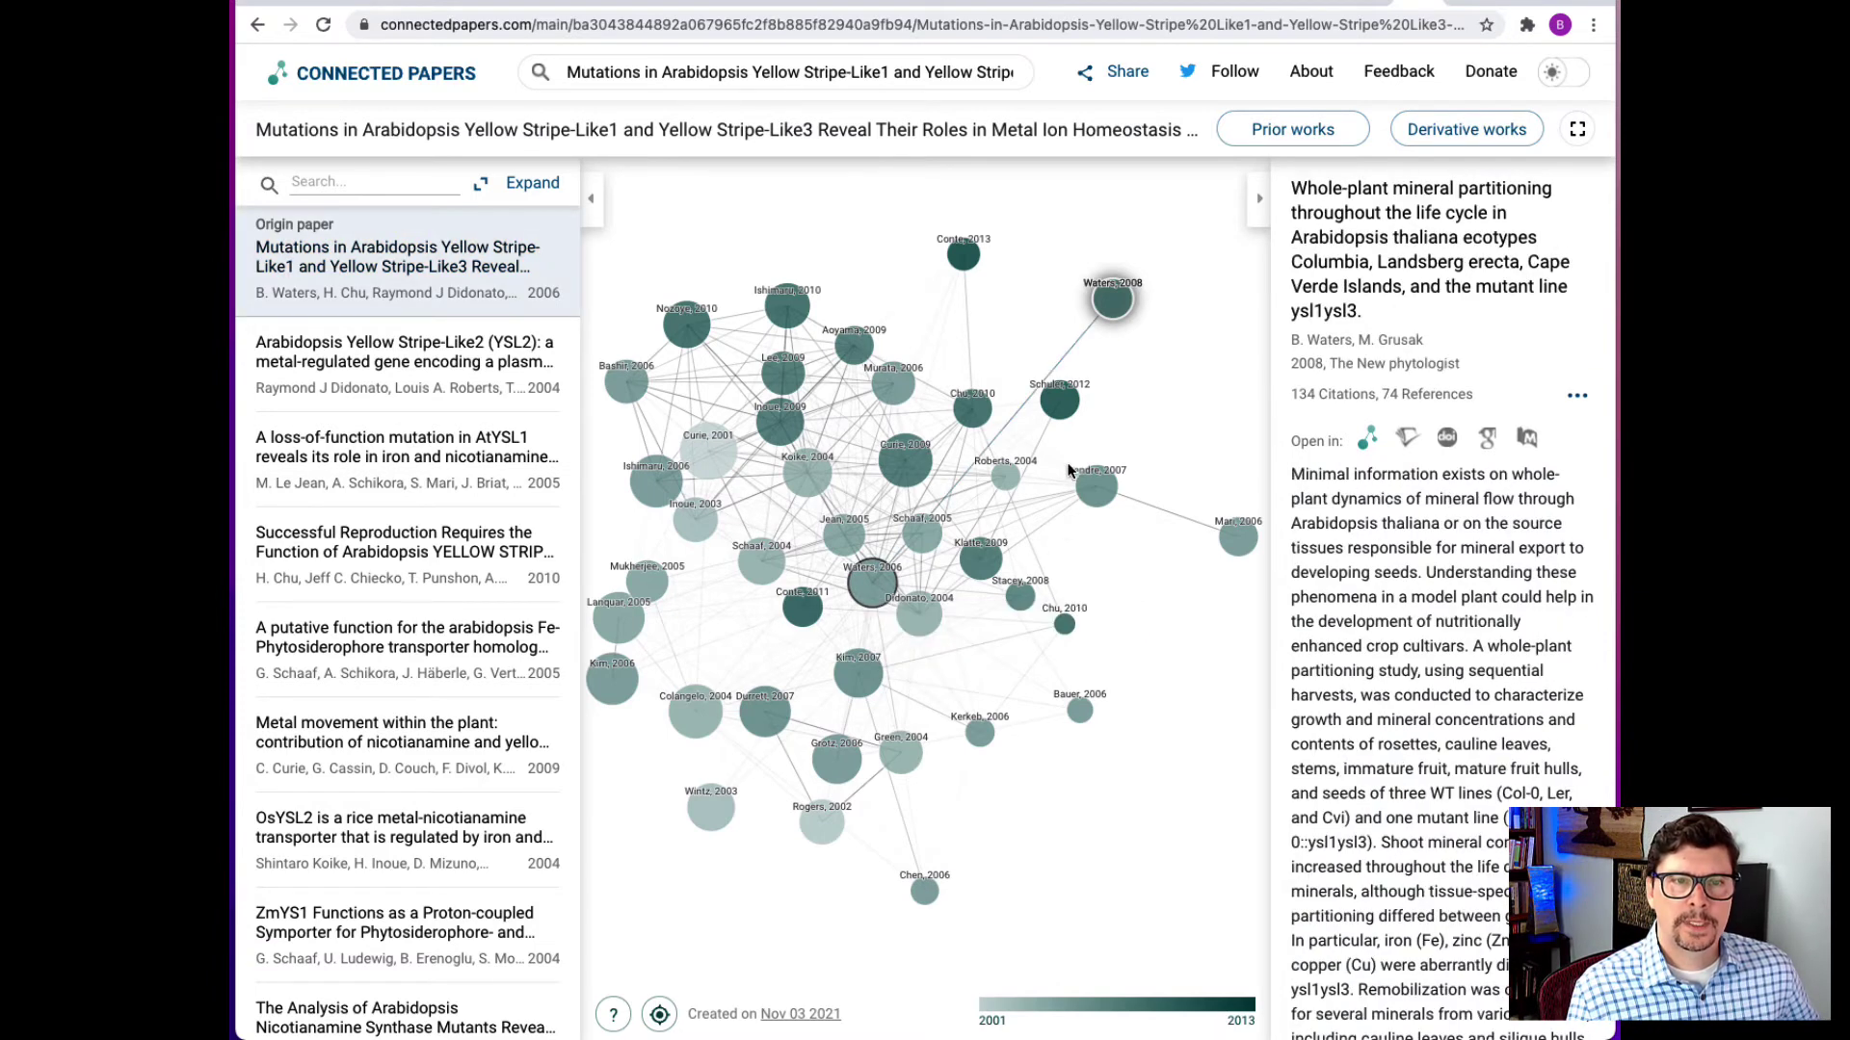
Select the Schuler 2012 node and rebuild the graph with it as the origin.
left_click(1062, 405)
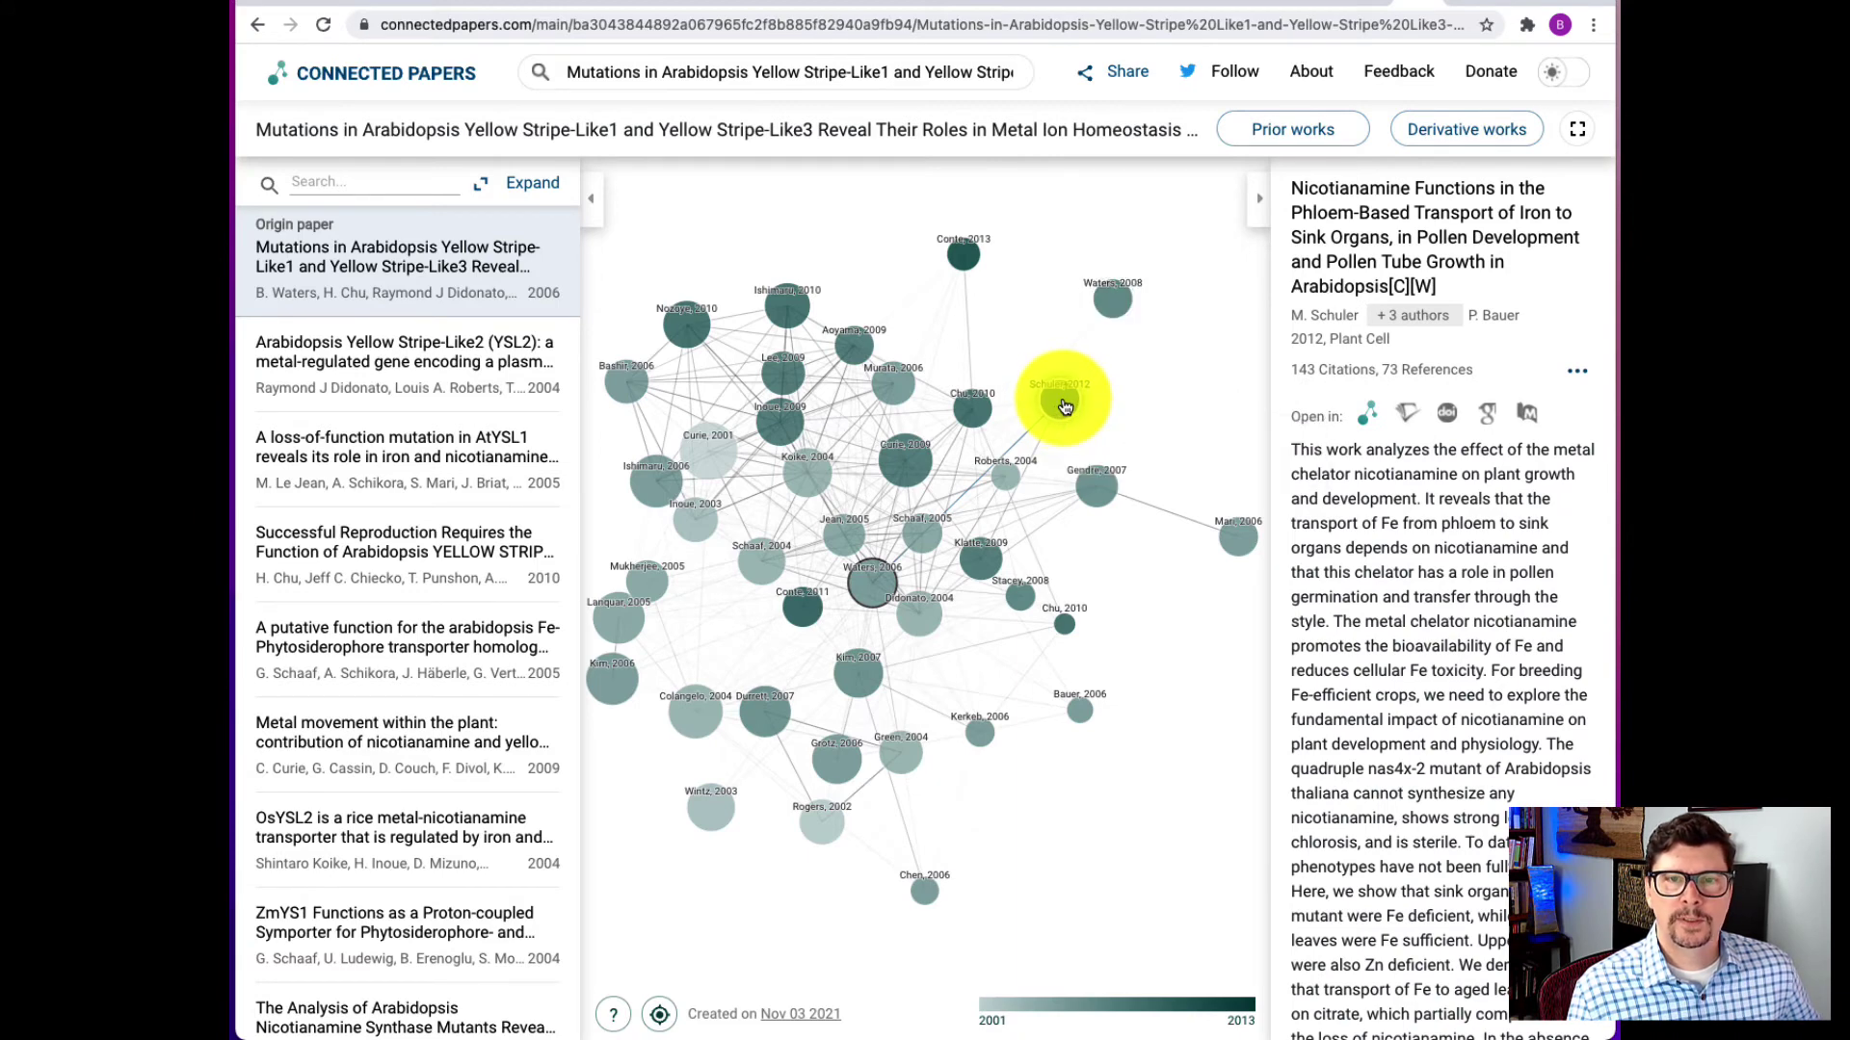
left_click(1370, 417)
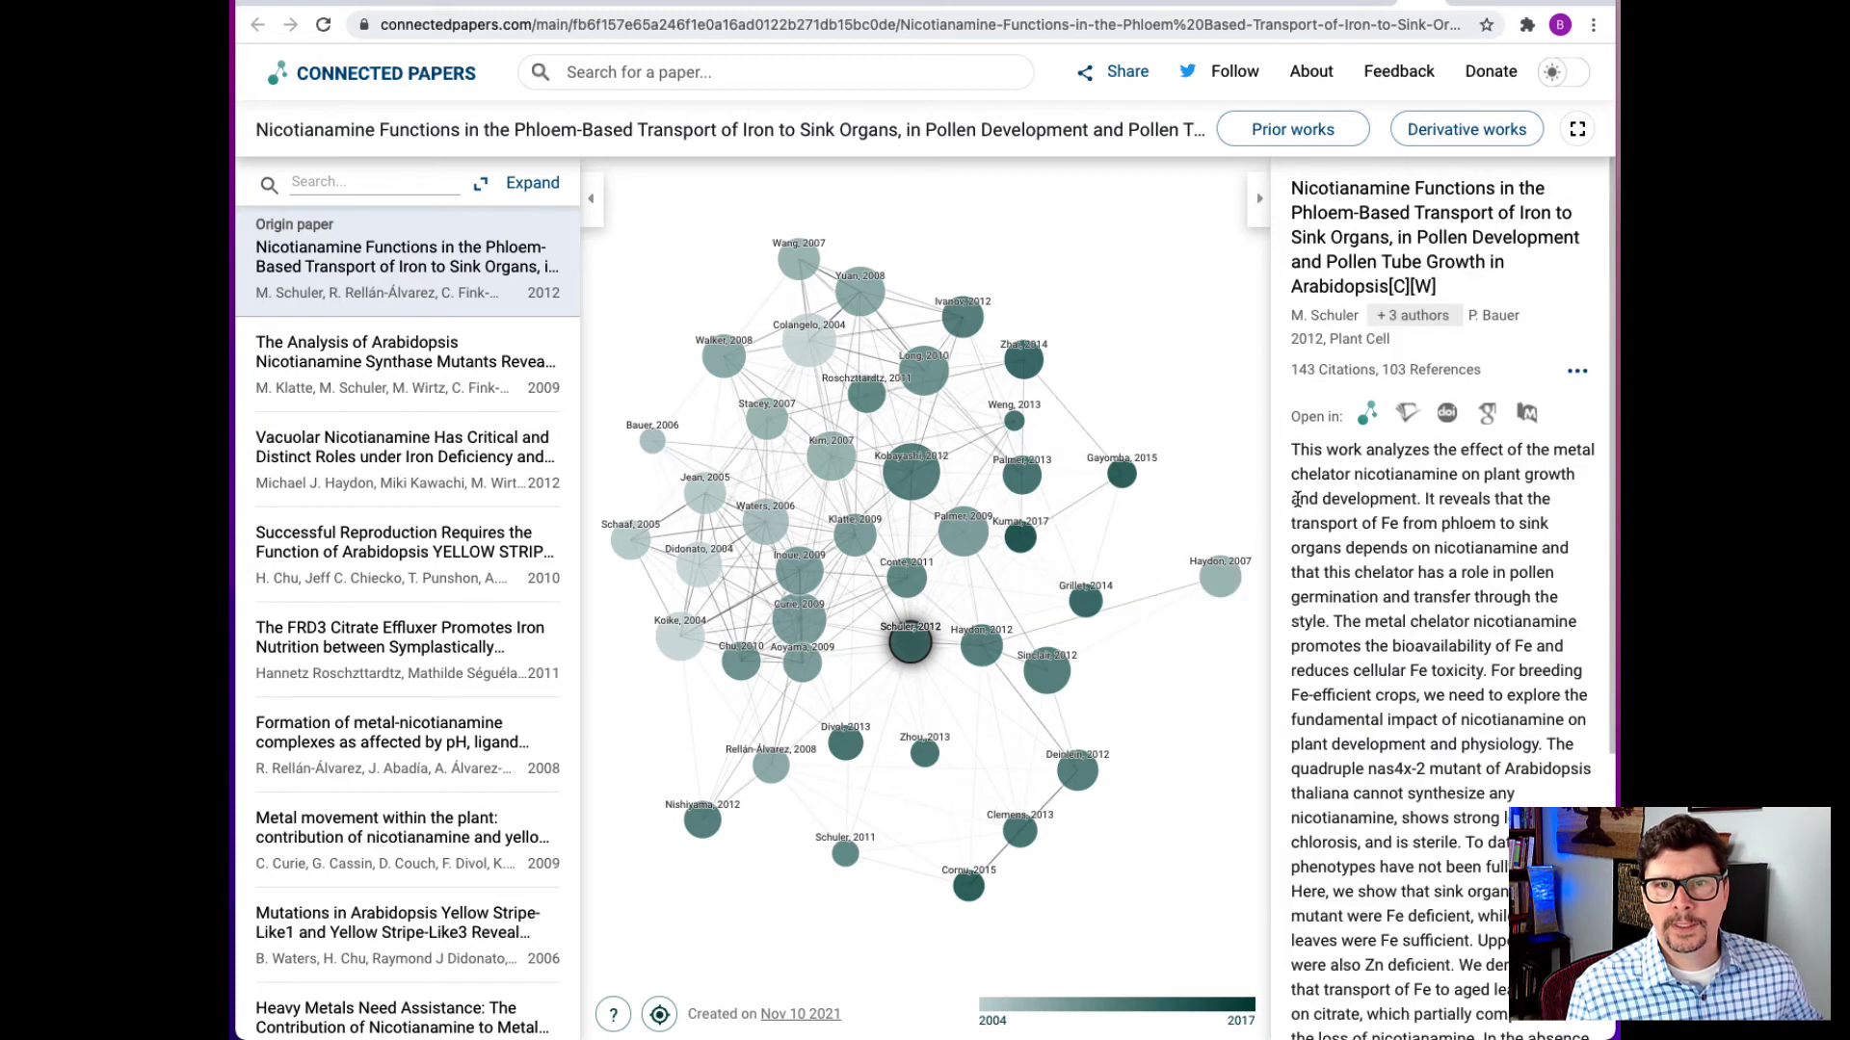
Open the 2012 Nicotianamine Functions paper in Scholar and star it under YS list.
left_click(1488, 416)
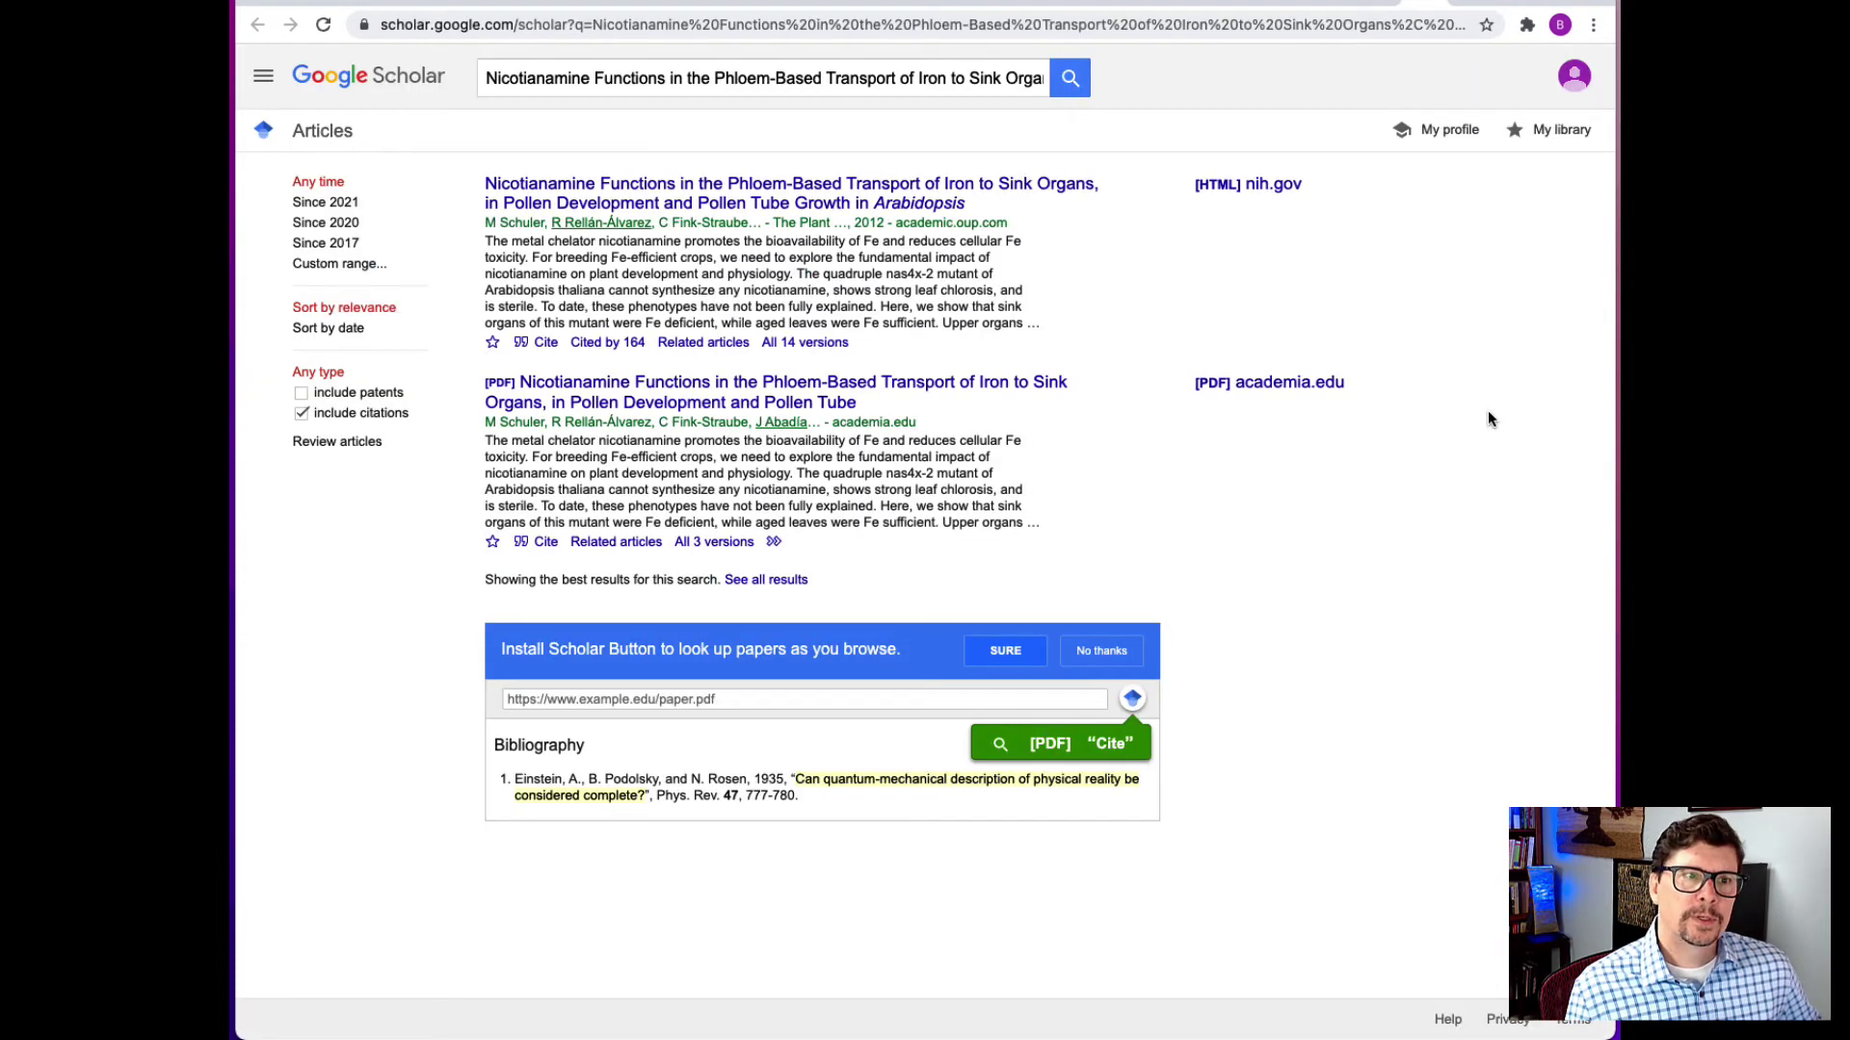
left_click(492, 342)
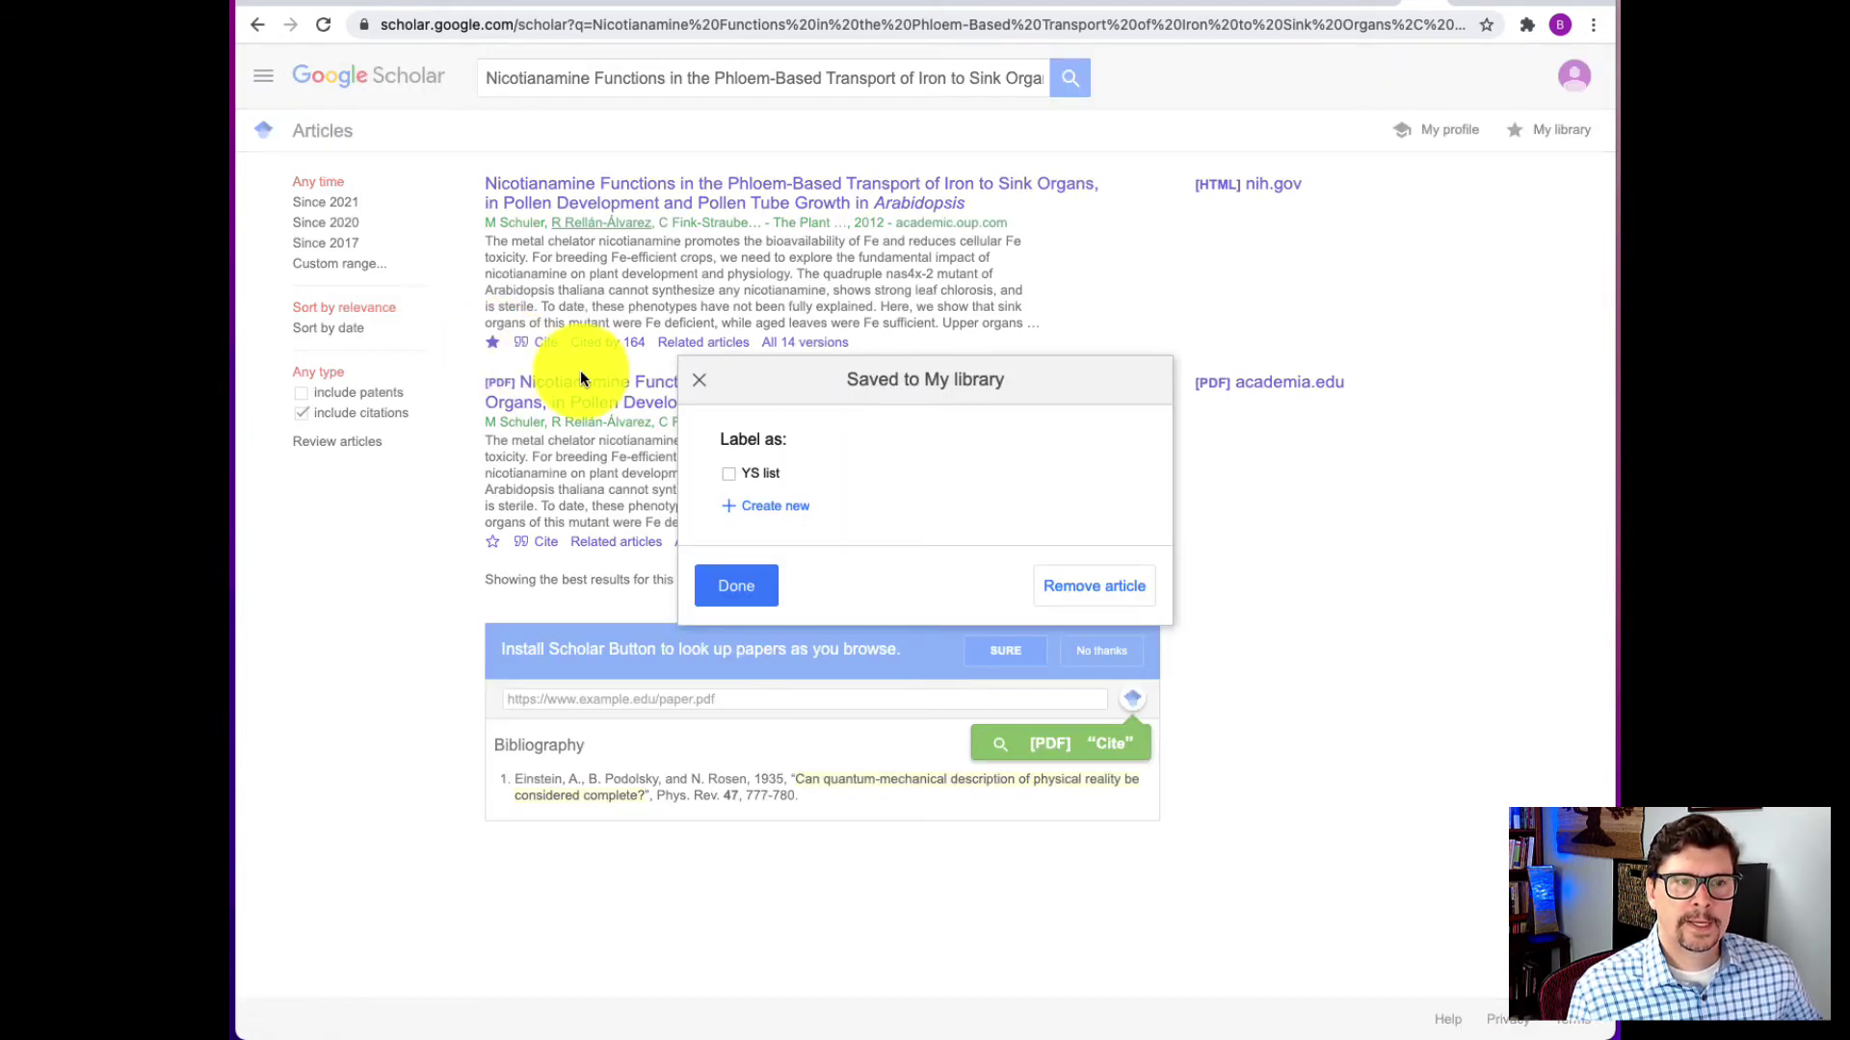
left_click(729, 475)
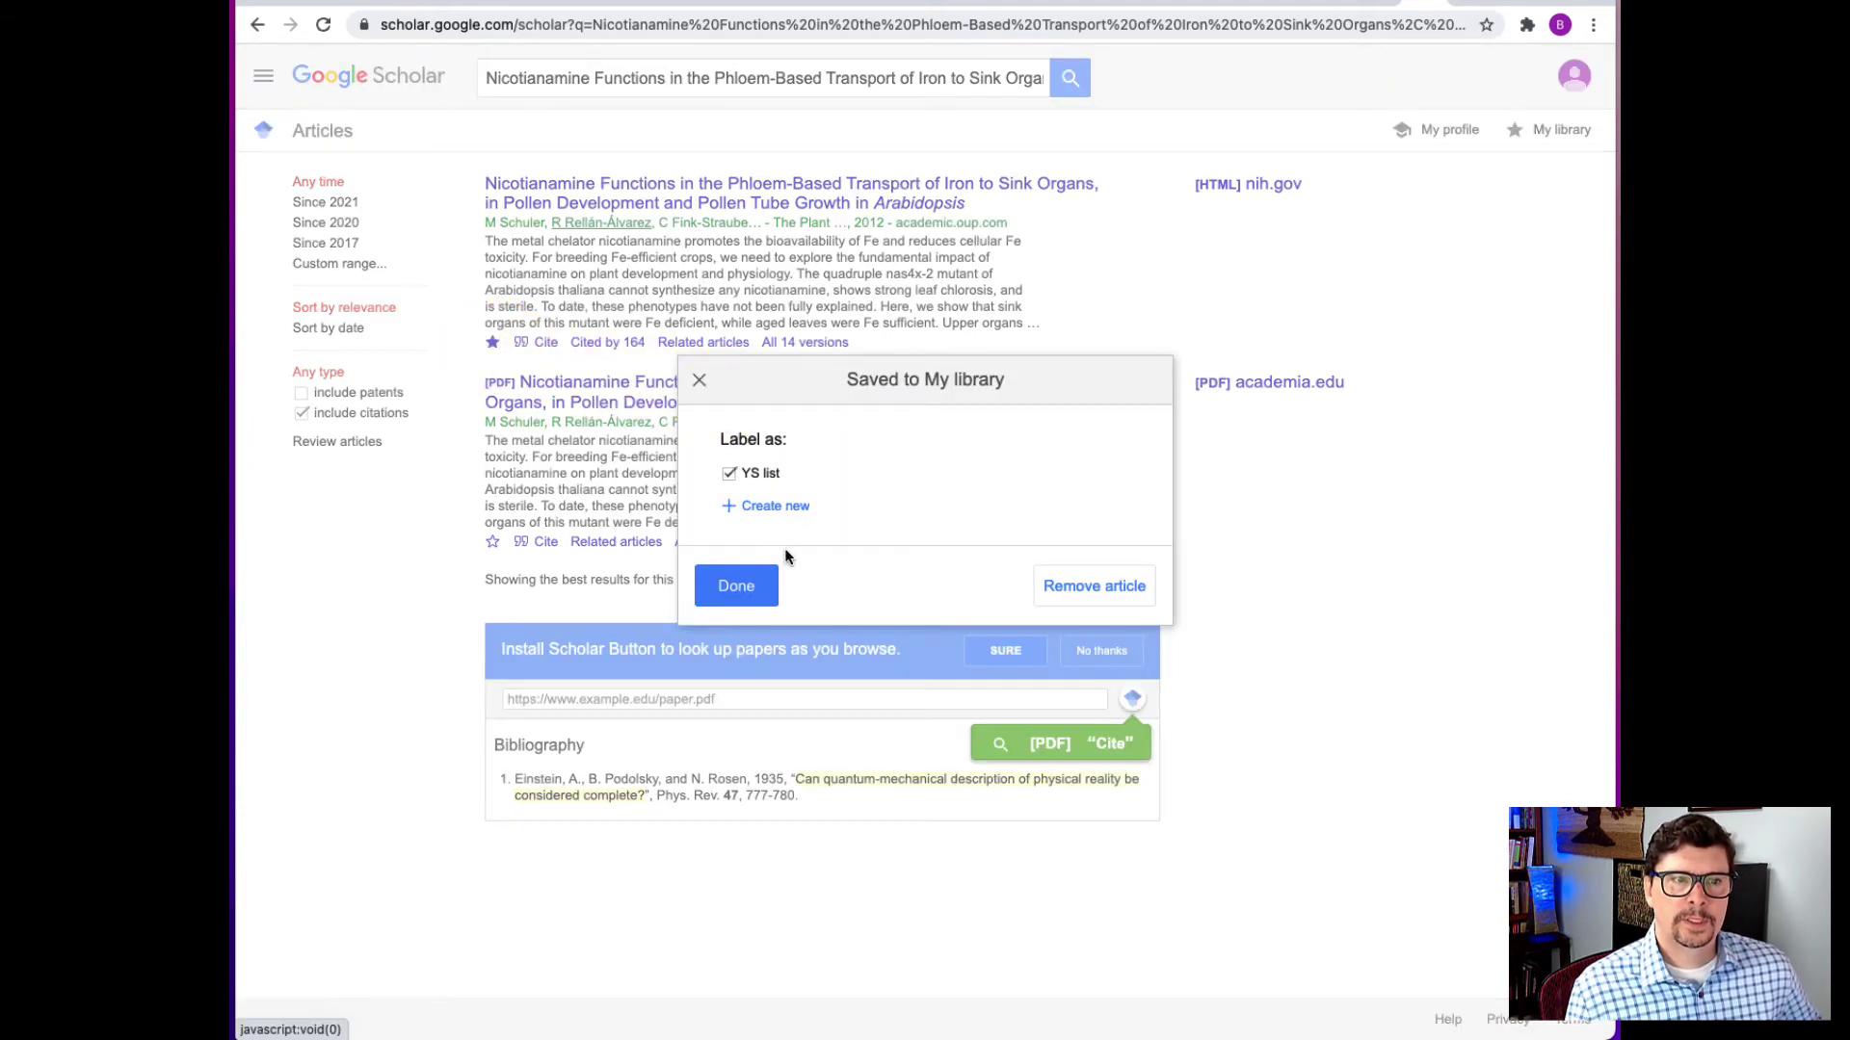
left_click(742, 588)
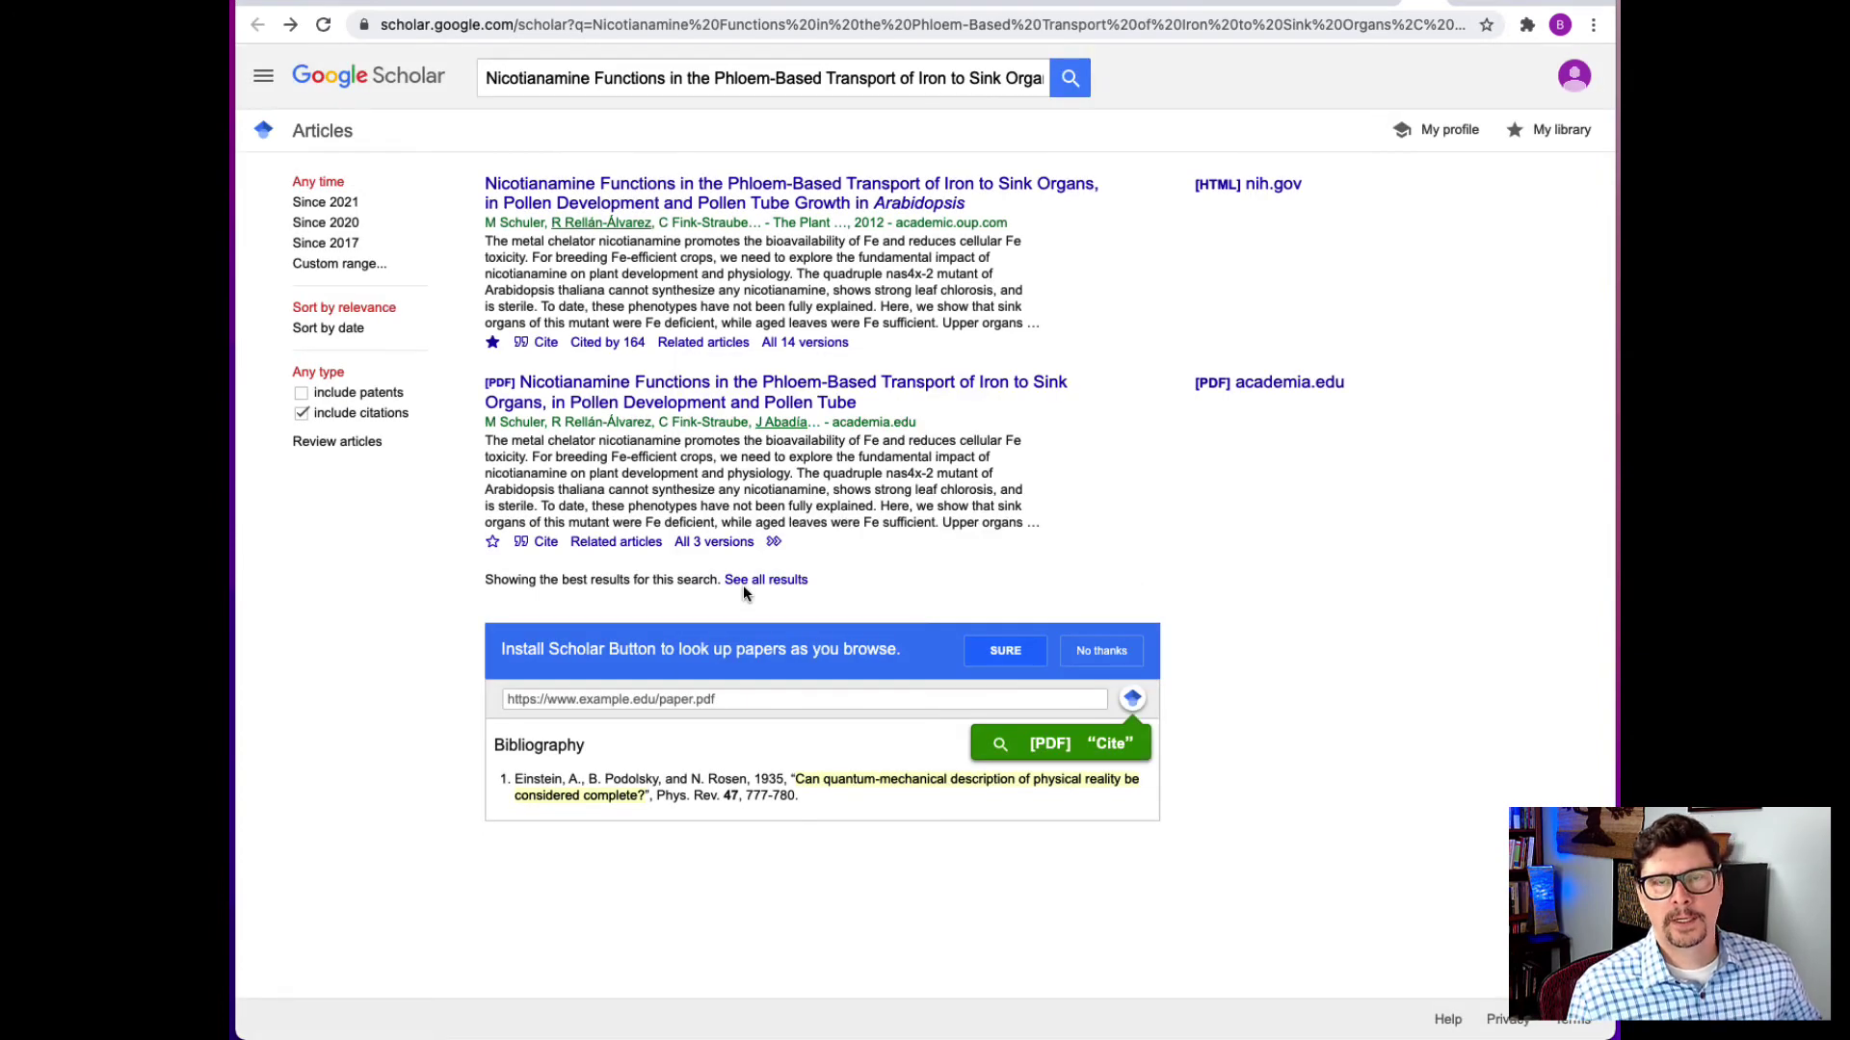